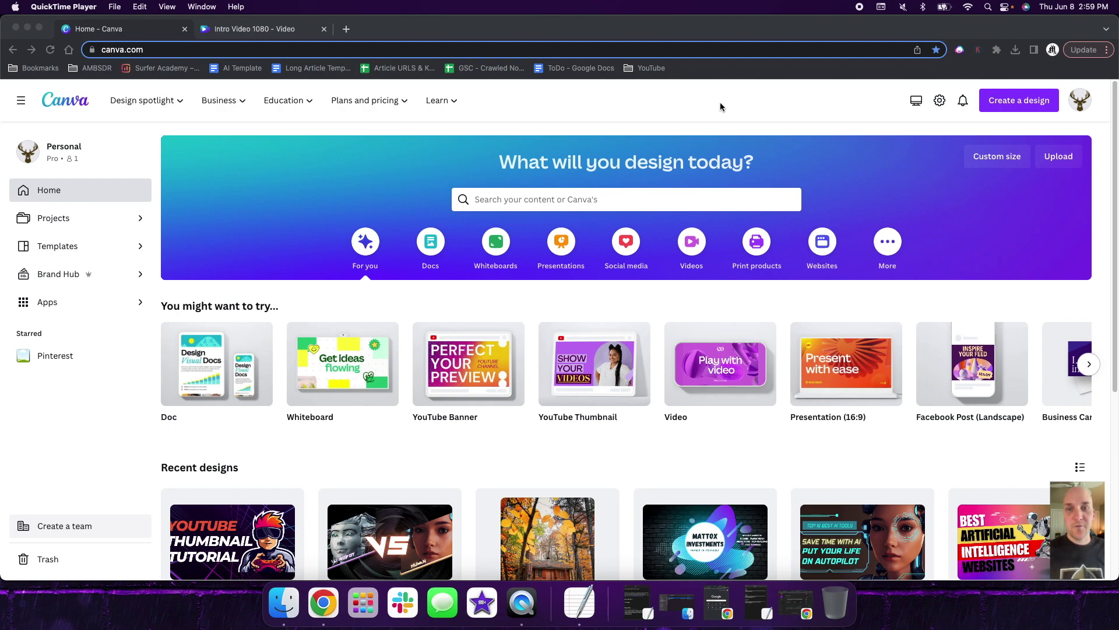
# Search Canva for 'youtube intro' and open the YouTube Intro 1920 × 1080 px templates
pyautogui.click(626, 202)
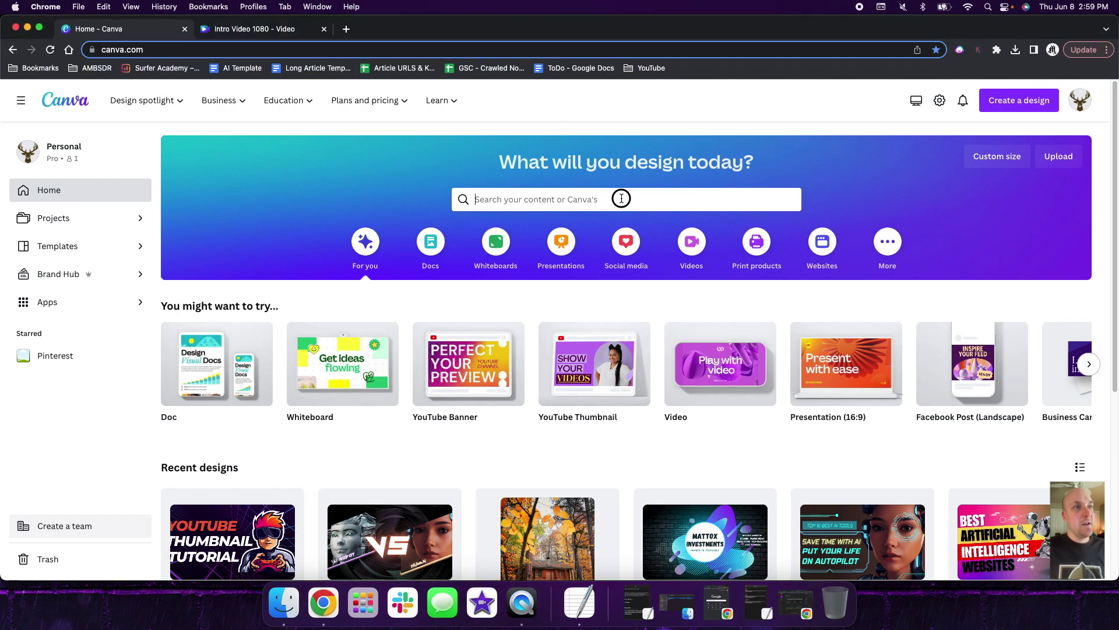
pyautogui.click(621, 199)
pyautogui.write('youtube v')
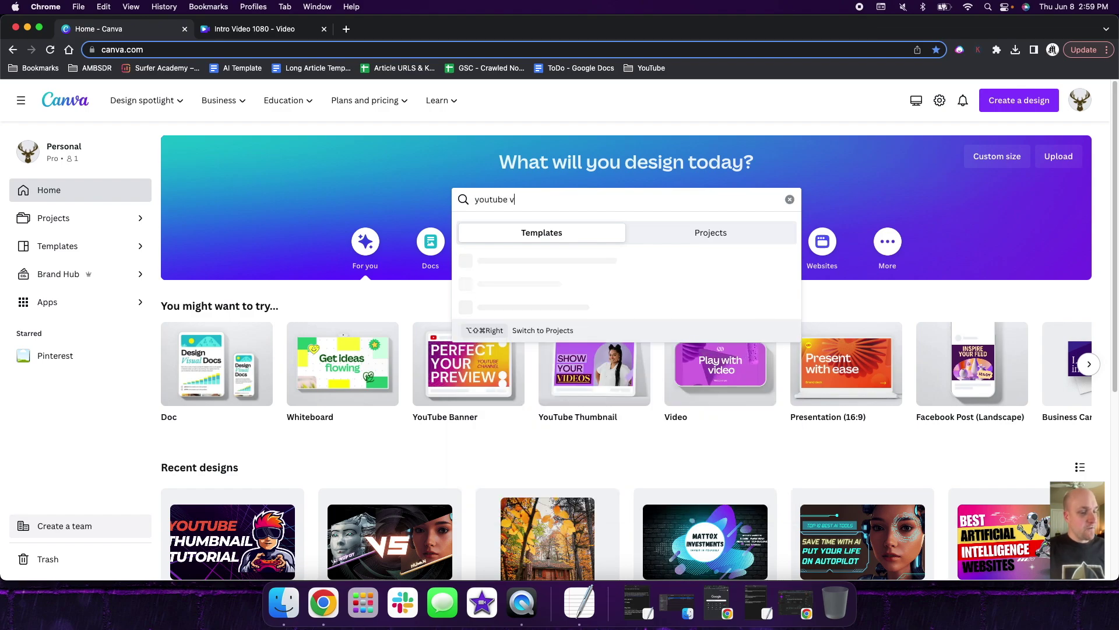
pyautogui.press('BackSpace')
pyautogui.write('intro')
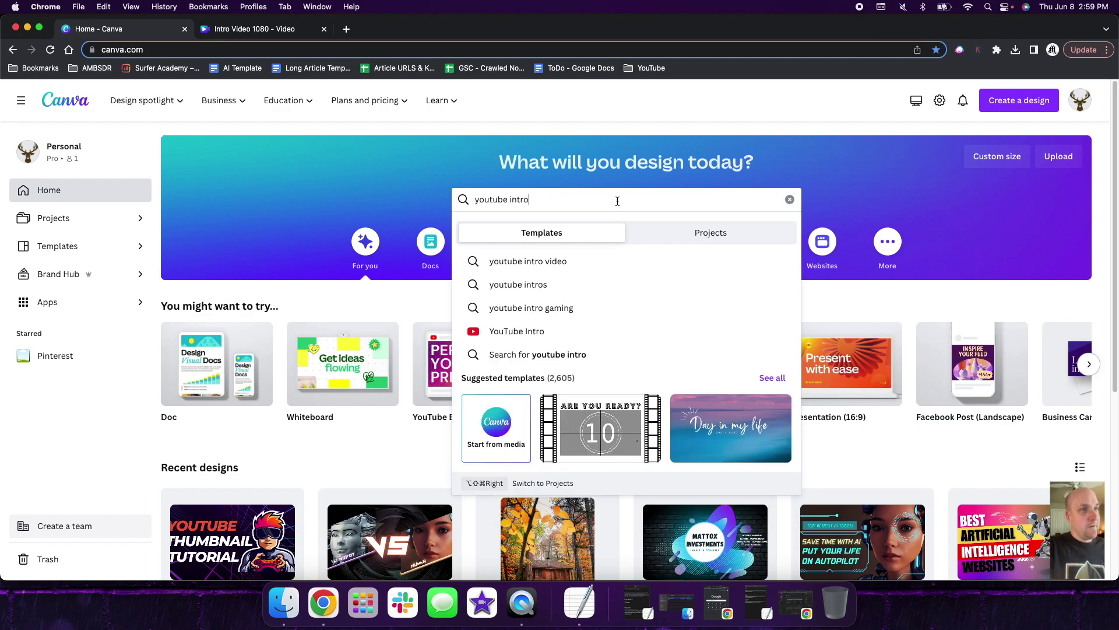
pyautogui.click(535, 331)
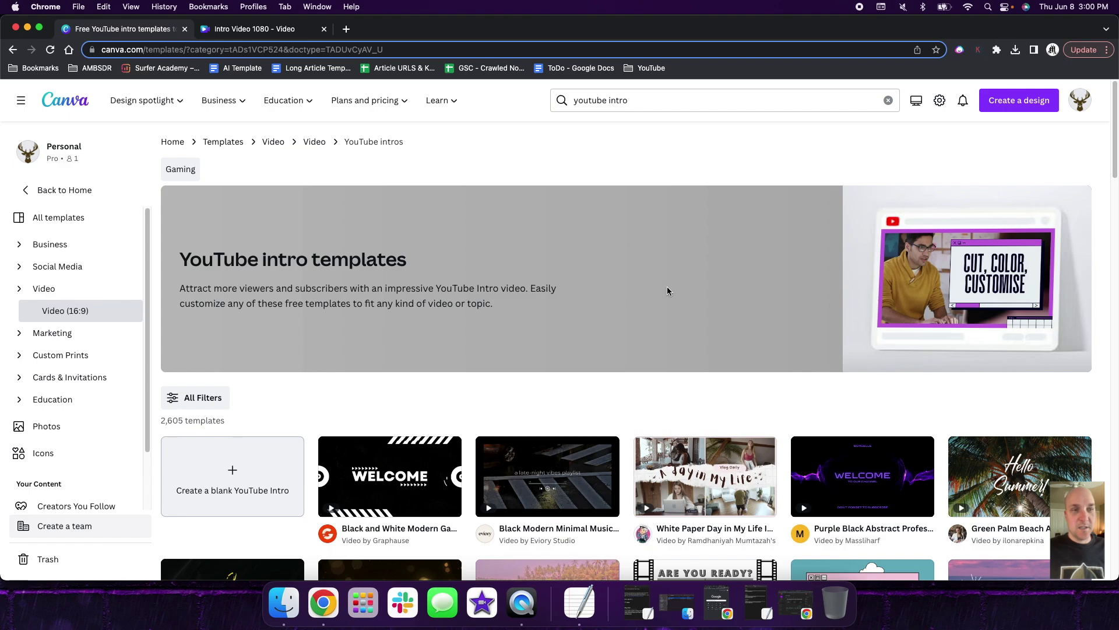
pyautogui.scroll(-2, 666, 285)
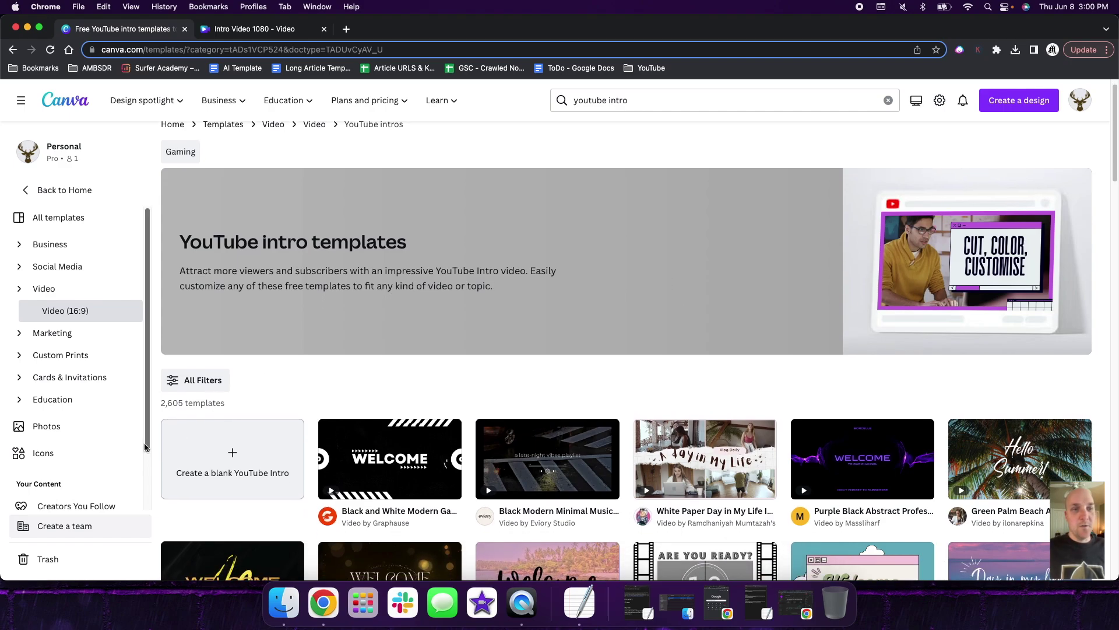
# Filter the YouTube intro templates to the Music theme, leaving 161 video templates
pyautogui.click(228, 380)
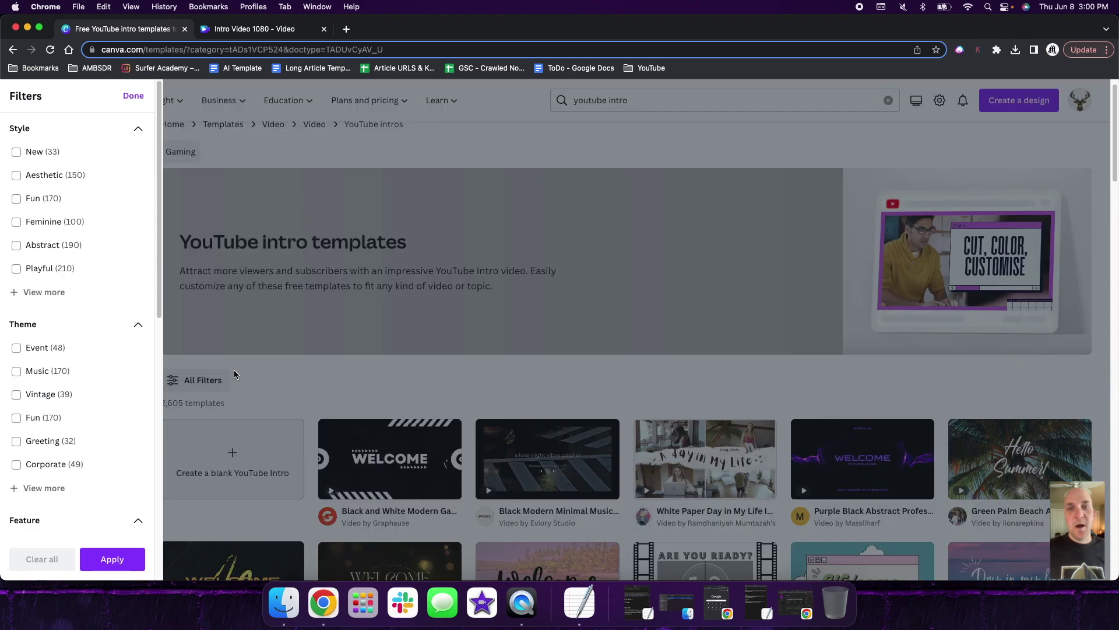
pyautogui.click(65, 384)
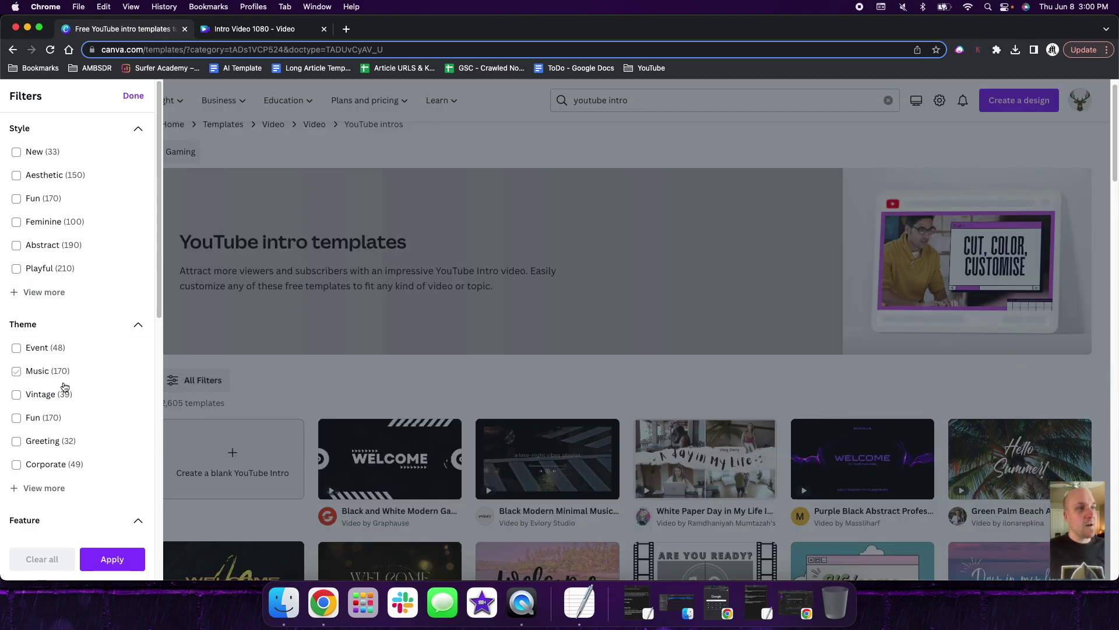
pyautogui.click(38, 490)
pyautogui.scroll(-3, 52, 382)
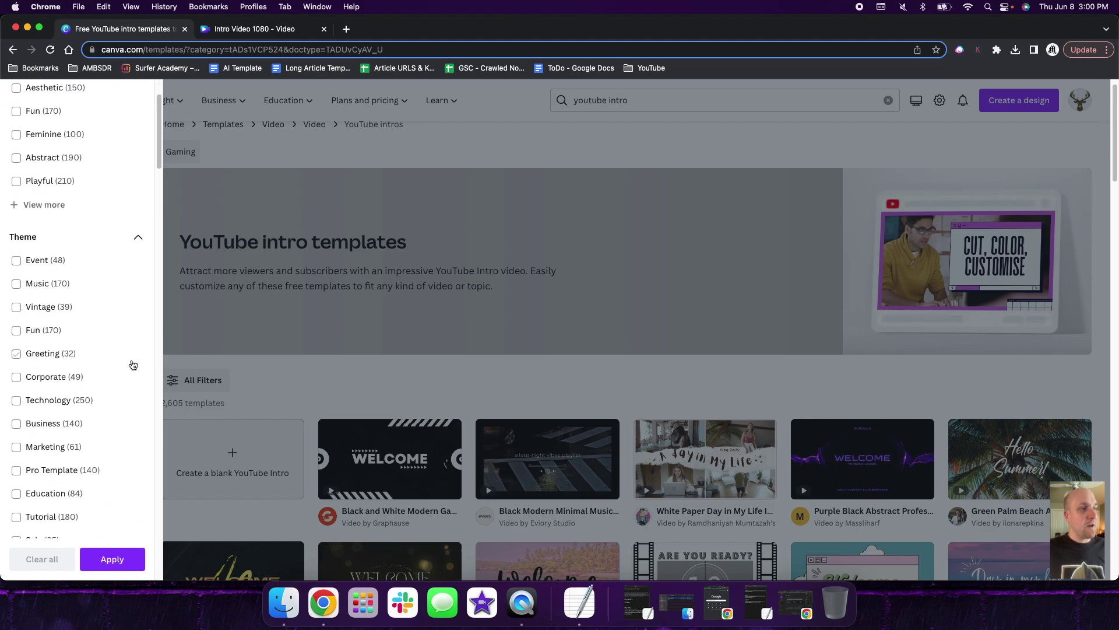
pyautogui.scroll(-2, 133, 365)
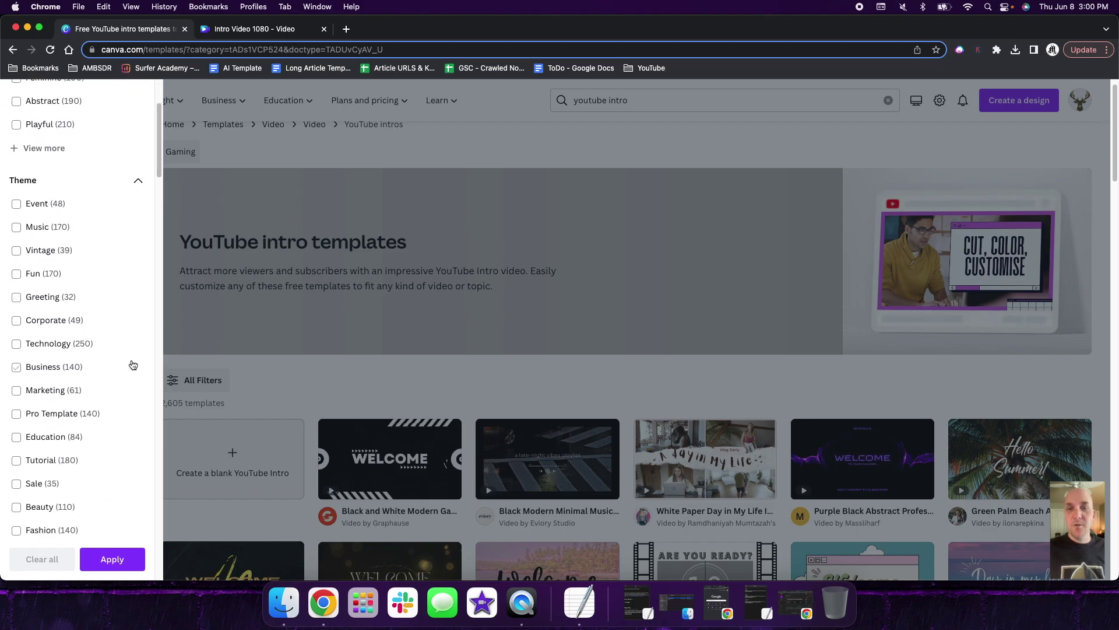
pyautogui.scroll(-1, 133, 365)
pyautogui.scroll(-3, 133, 365)
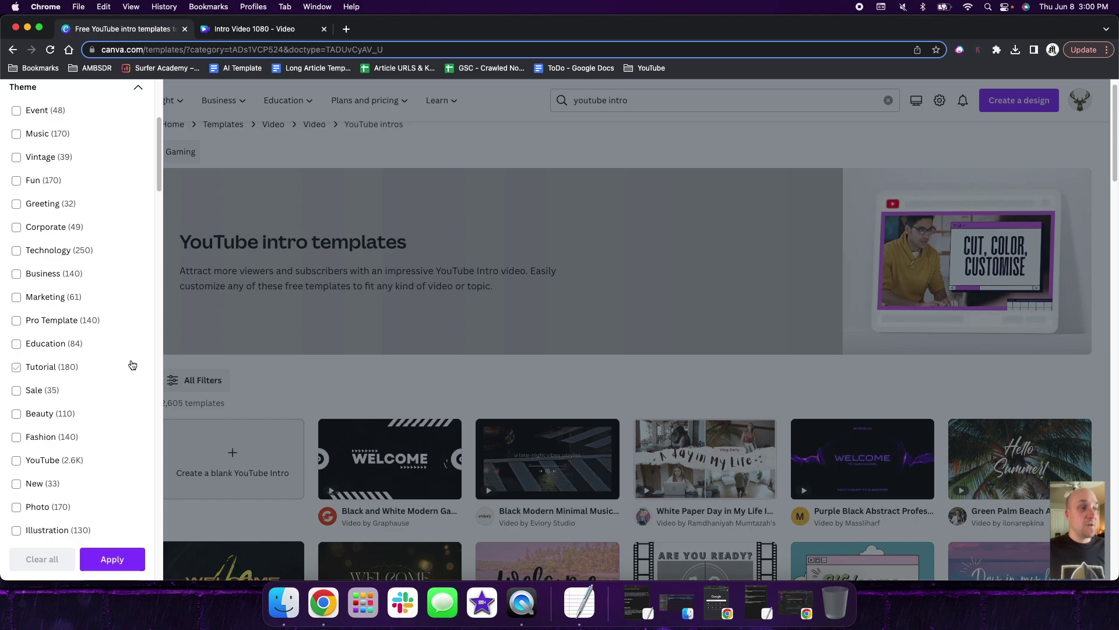
pyautogui.scroll(5, 133, 365)
pyautogui.click(41, 256)
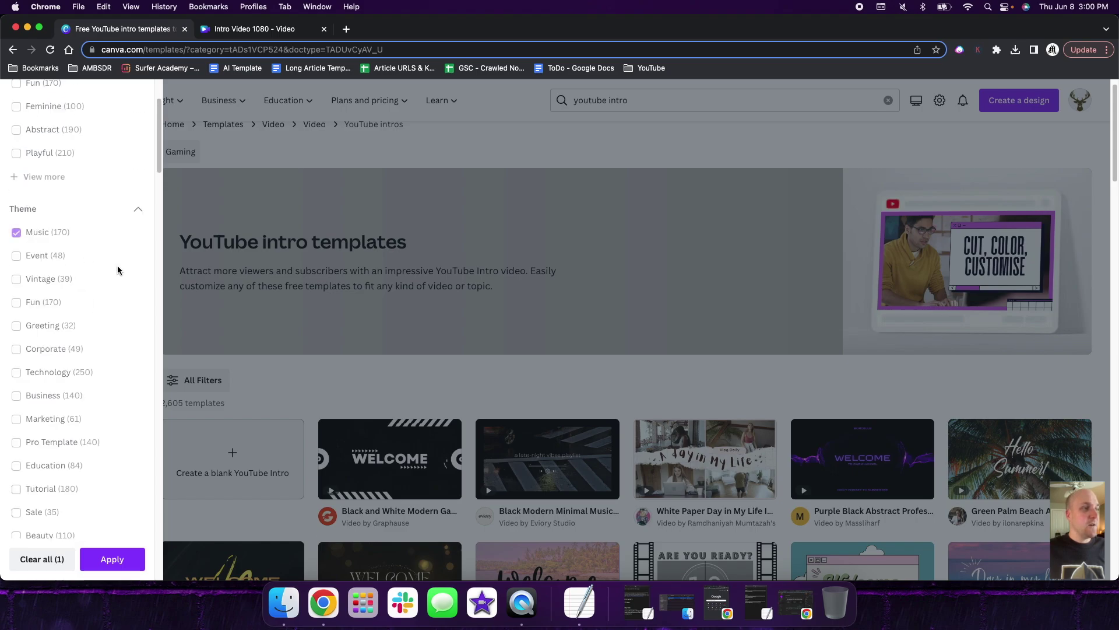
pyautogui.click(114, 558)
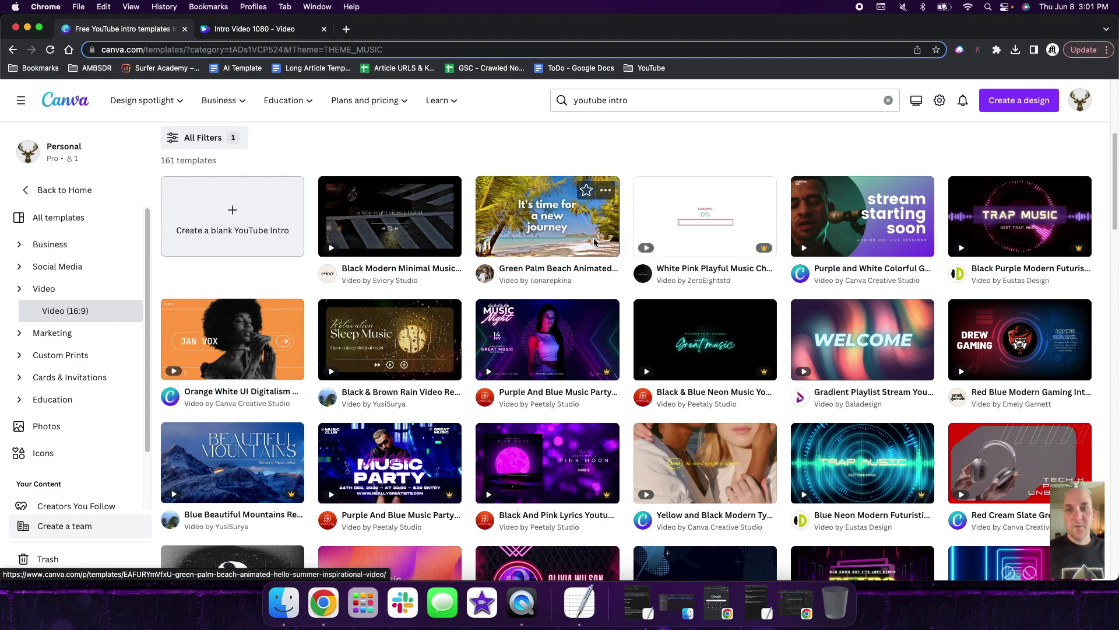
pyautogui.scroll(-4, 596, 238)
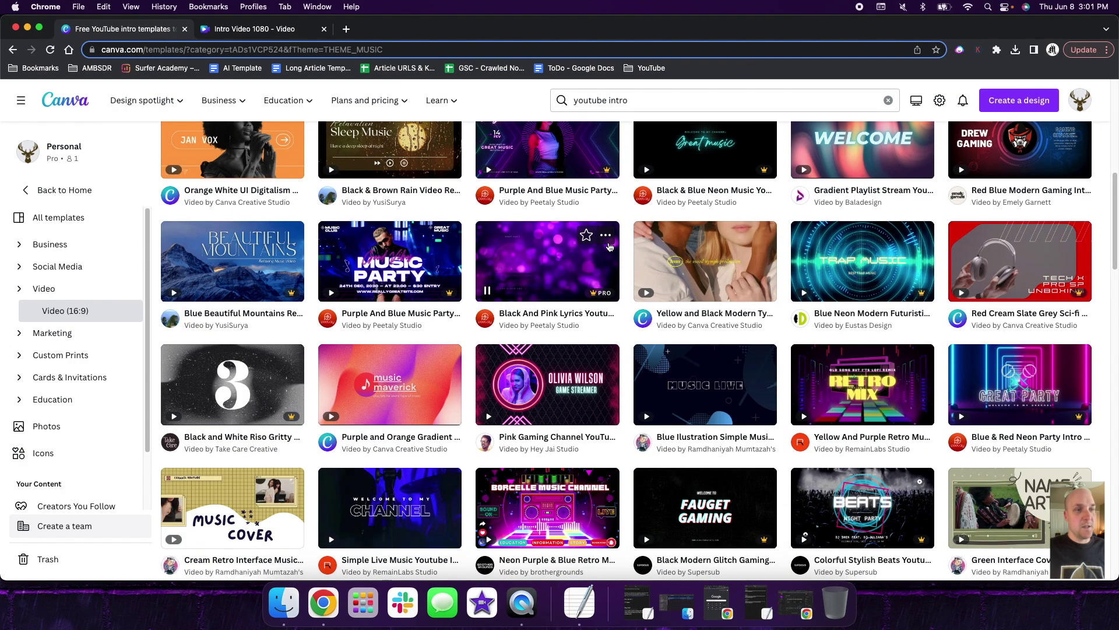
pyautogui.scroll(-1, 545, 466)
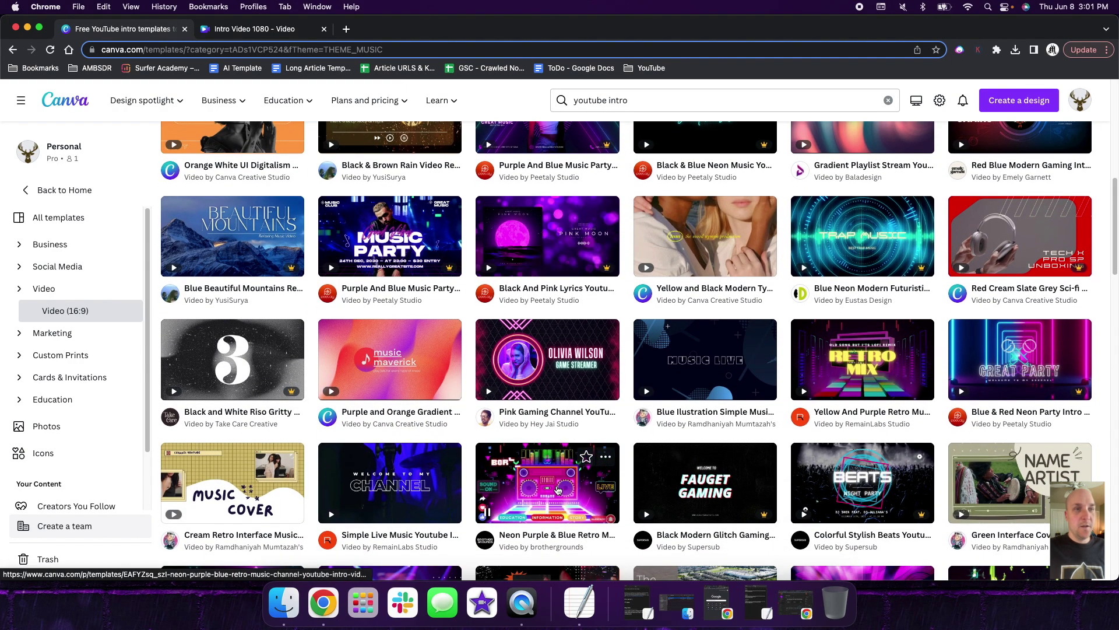
# Open the Neon Purple & Blue Retro Music Channel template for editing and play its preview
pyautogui.click(557, 491)
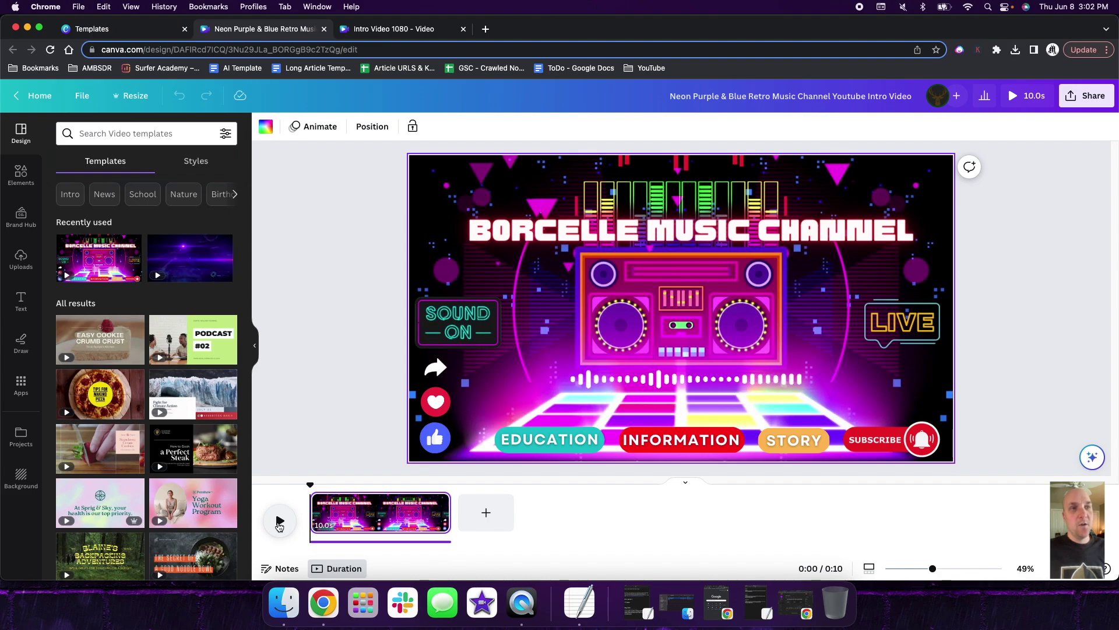
pyautogui.click(280, 523)
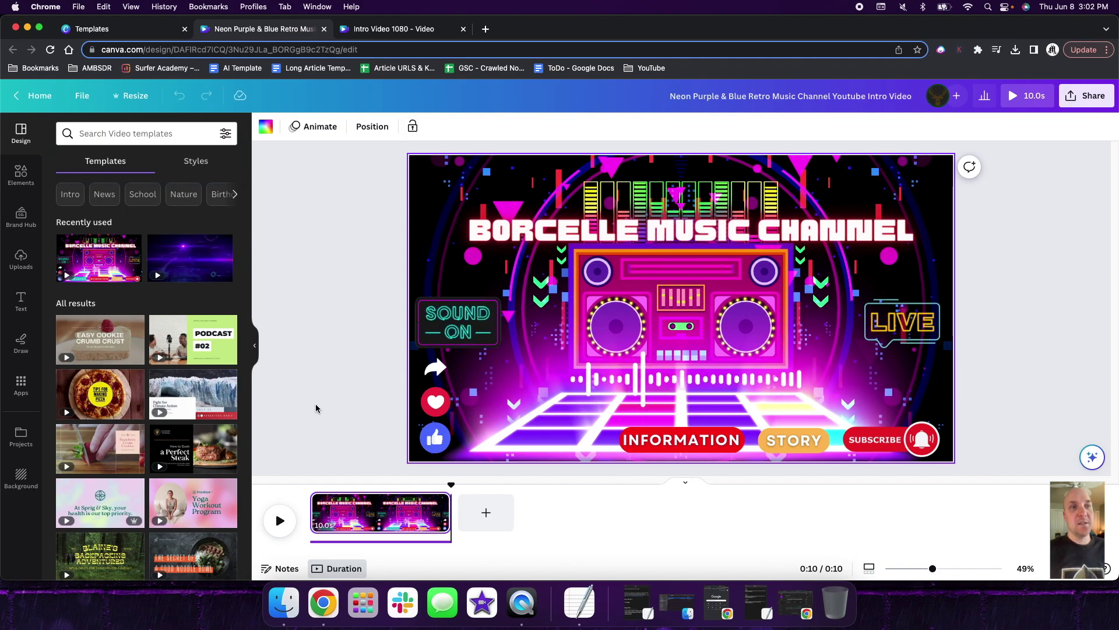
# Replace BORCELLE in the title with 'AWESOME 80'S' so it reads AWESOME 80'S MUSIC CHANNEL
pyautogui.click(671, 236)
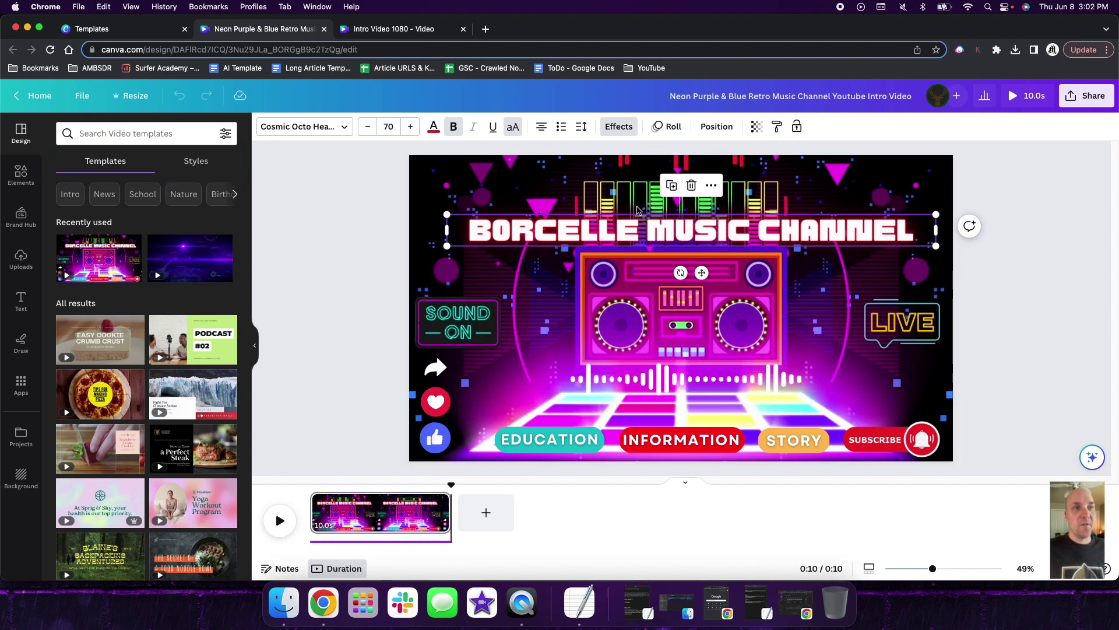
pyautogui.doubleClick(636, 233)
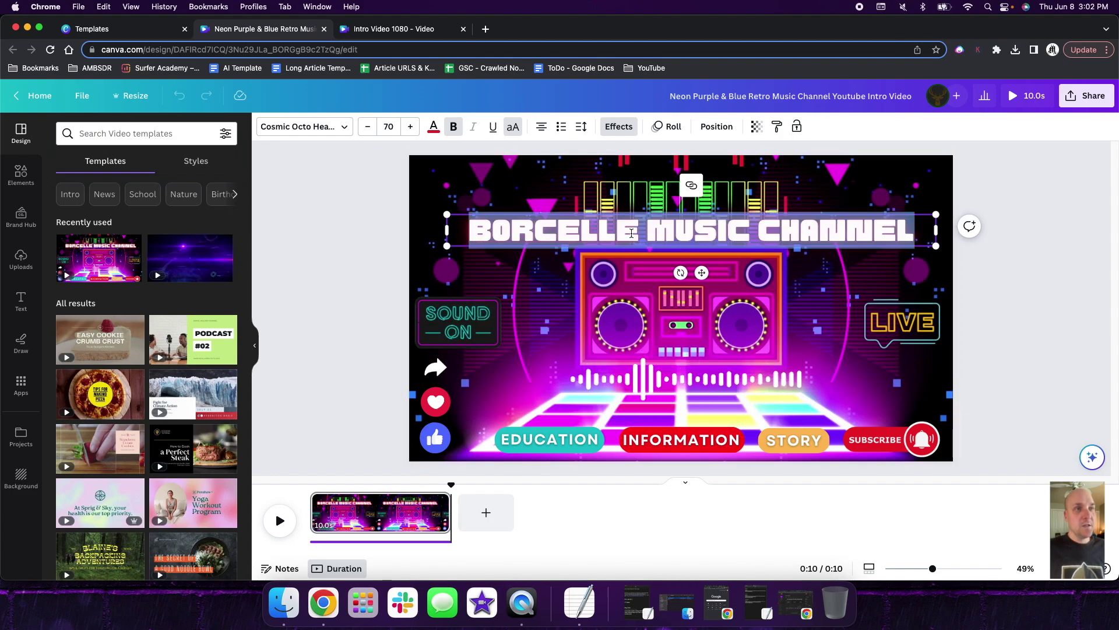
pyautogui.moveTo(632, 233); pyautogui.dragTo(478, 232)
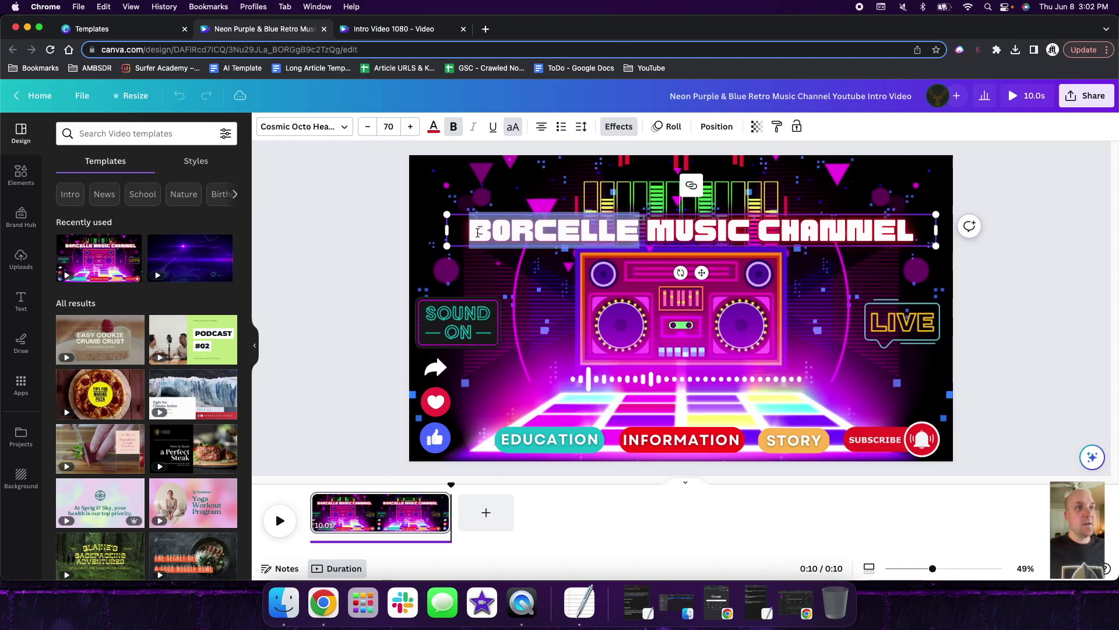
pyautogui.write('ASEOMSE')
pyautogui.press('BackSpace')
pyautogui.press('BackSpace')
pyautogui.press('BackSpace')
pyautogui.press('BackSpace')
pyautogui.press('BackSpace')
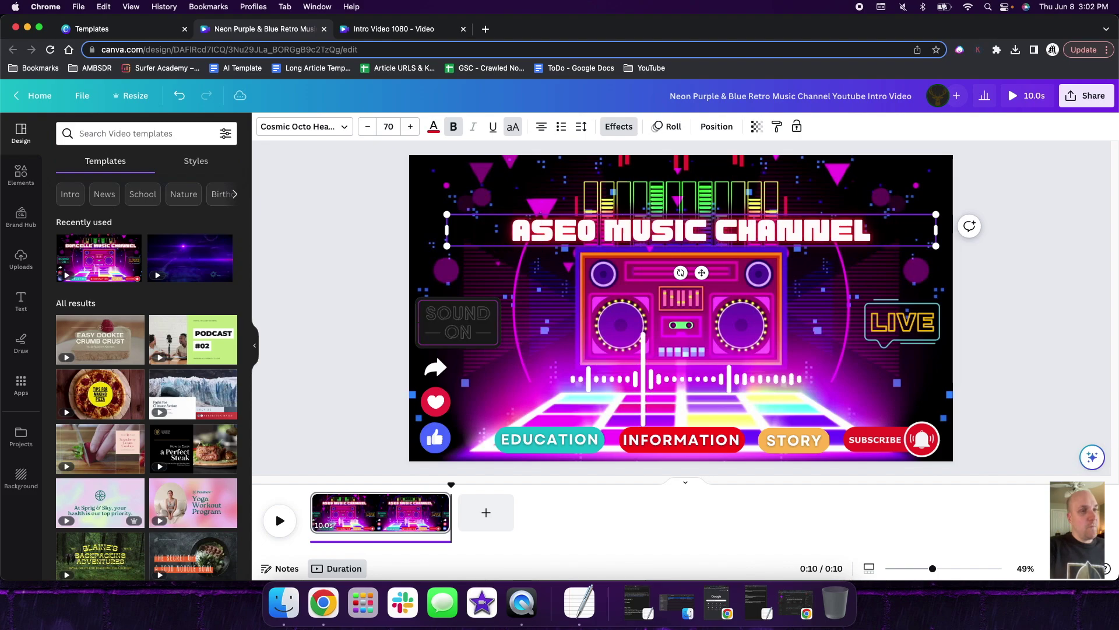
pyautogui.press('BackSpace')
pyautogui.write('WESOME 80')
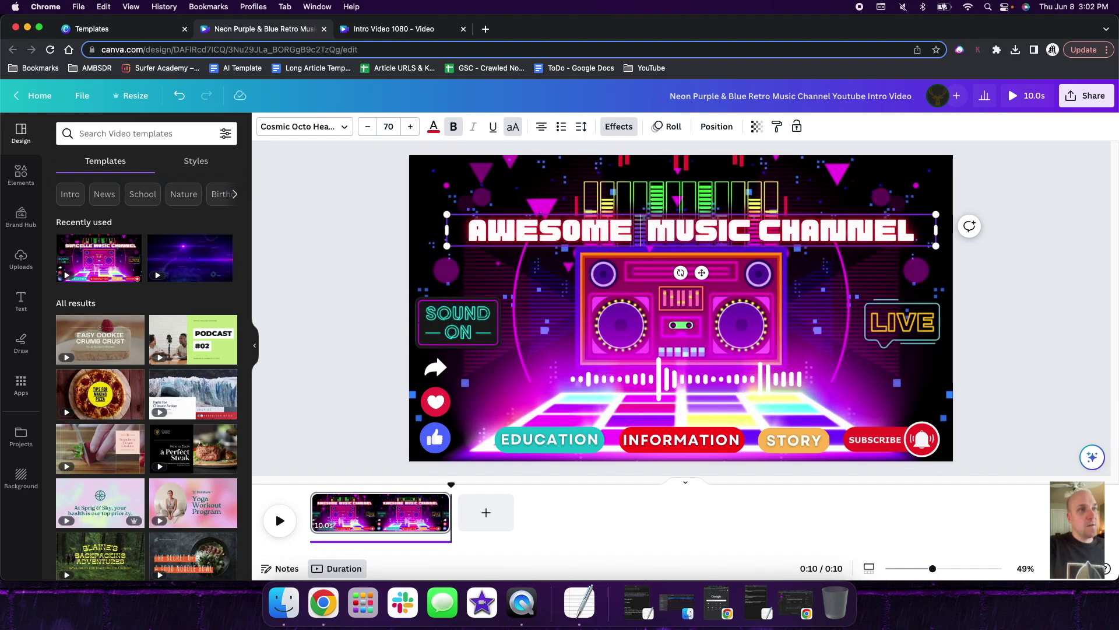
pyautogui.write("'S")
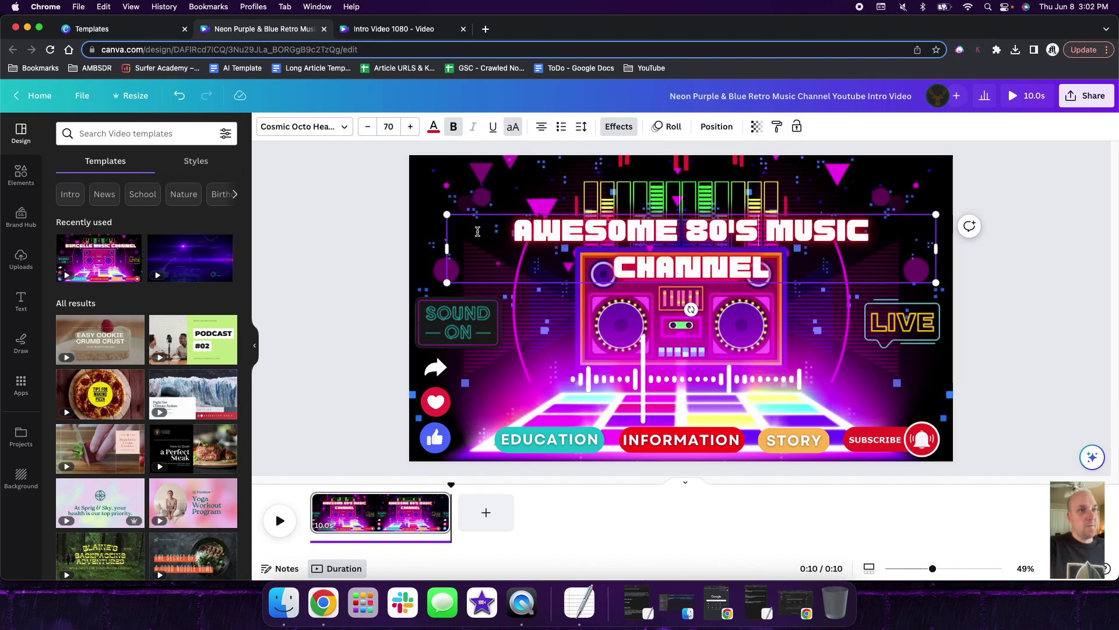
pyautogui.click(744, 215)
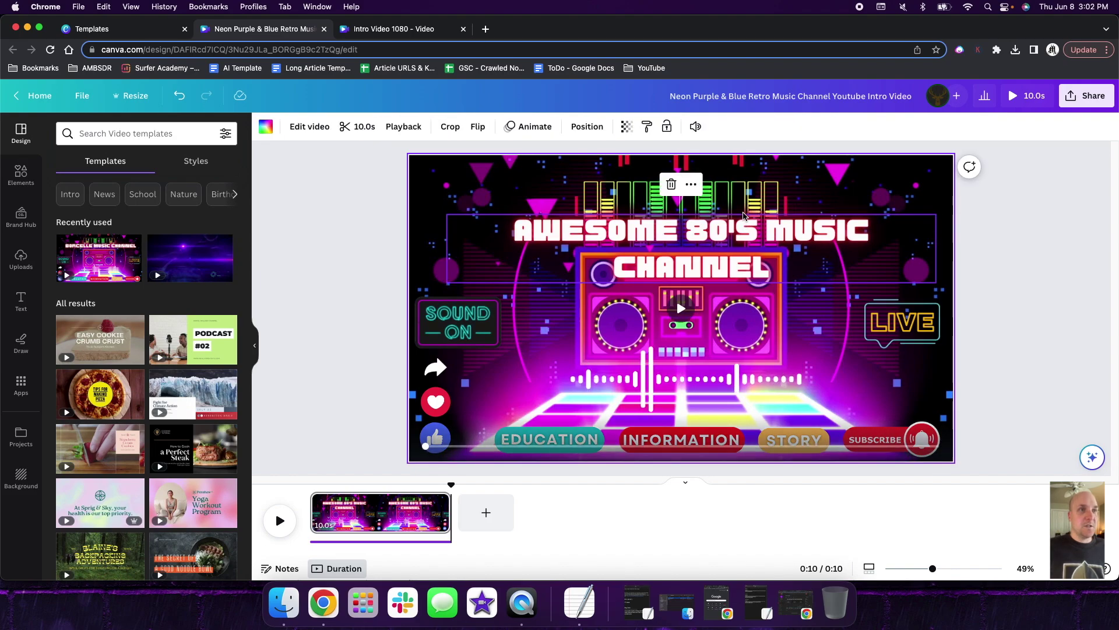
# Move the title text box up near the top of the frame
pyautogui.click(745, 221)
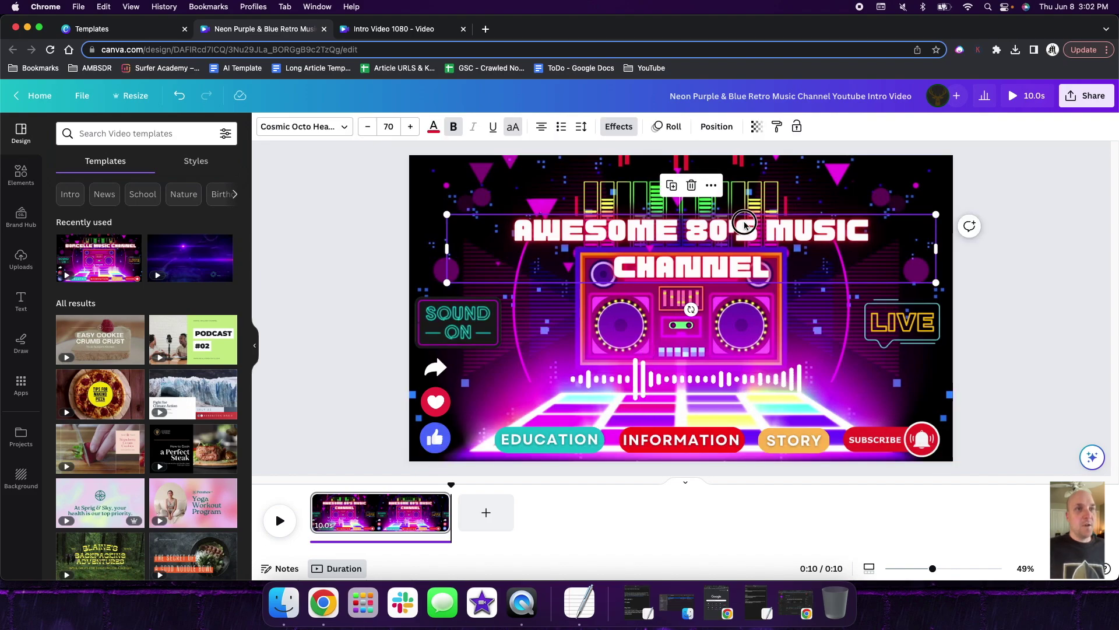
pyautogui.moveTo(744, 222); pyautogui.dragTo(747, 188)
pyautogui.click(676, 298)
pyautogui.click(768, 204)
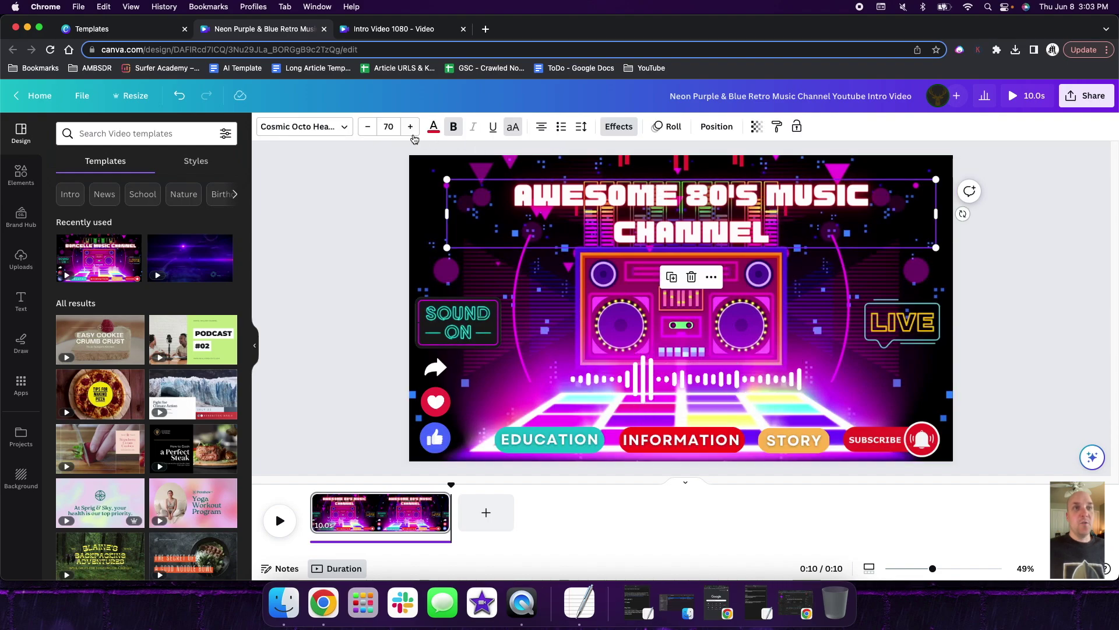
# Try the Garet font on the title, then keep it in Cosmic Octo Heavy
pyautogui.click(343, 130)
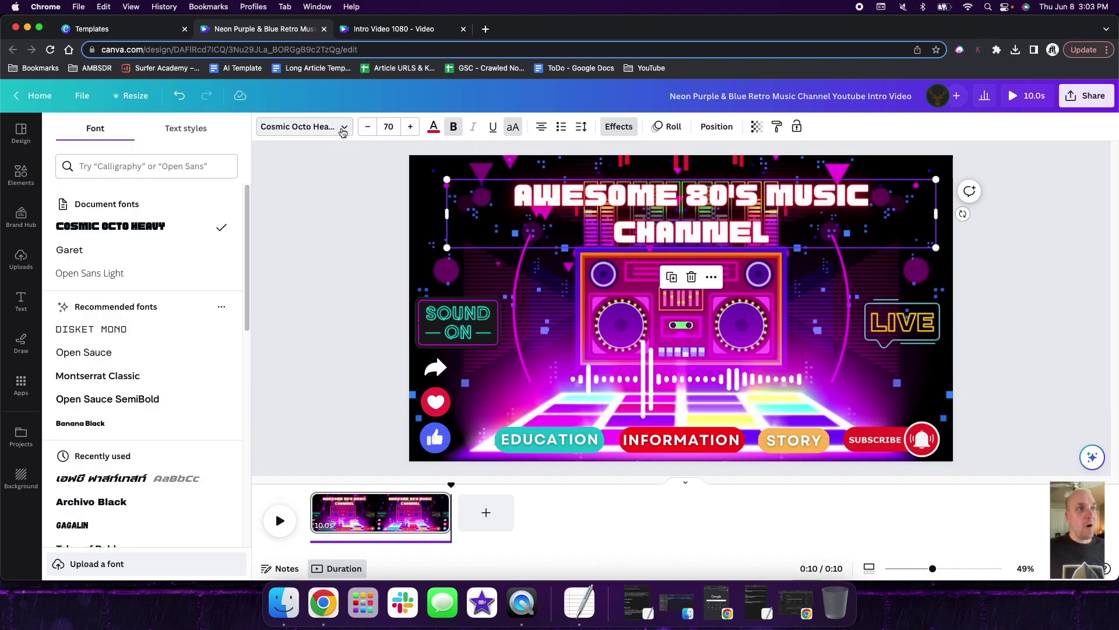
pyautogui.click(188, 260)
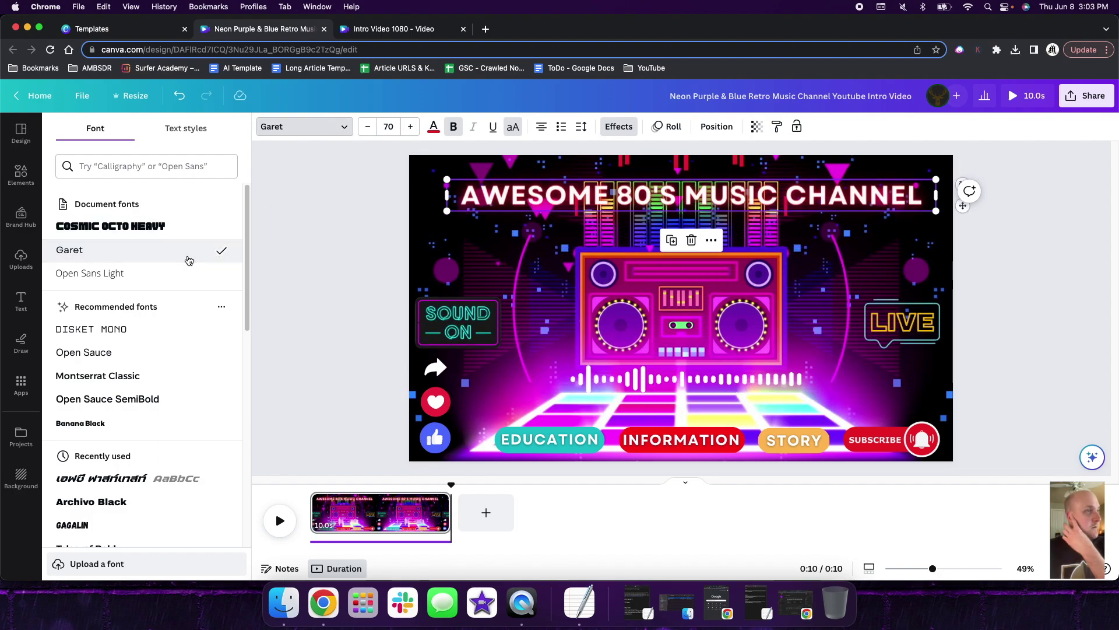
pyautogui.click(166, 230)
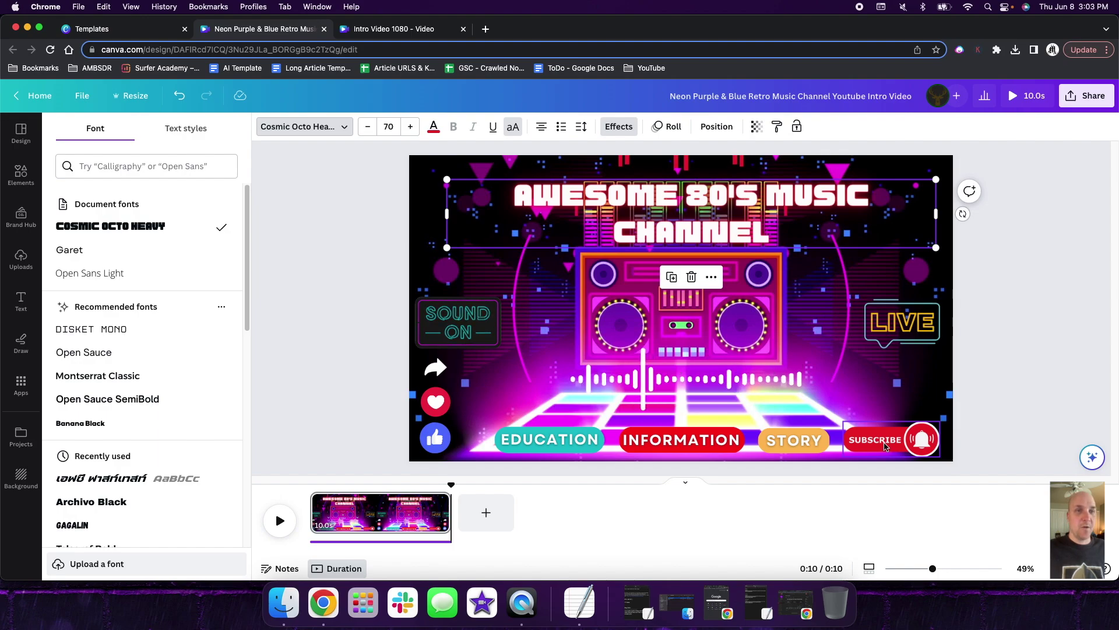
pyautogui.click(885, 446)
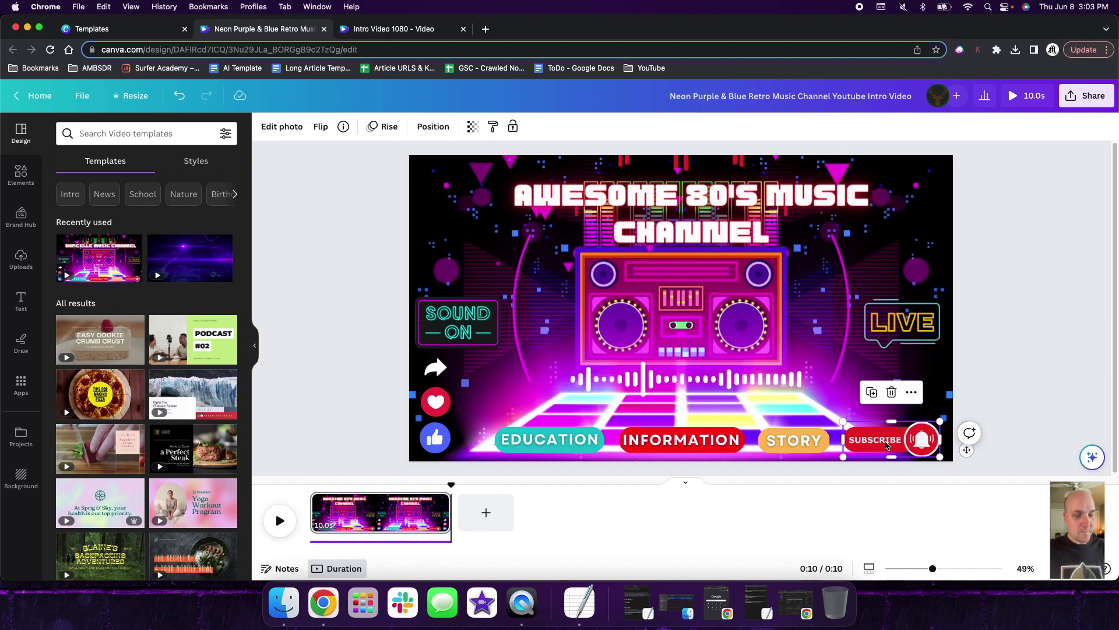
# Delete the SUBSCRIBE, STORY and INFORMATION buttons from the bottom of the design
pyautogui.press('Delete')
pyautogui.click(825, 447)
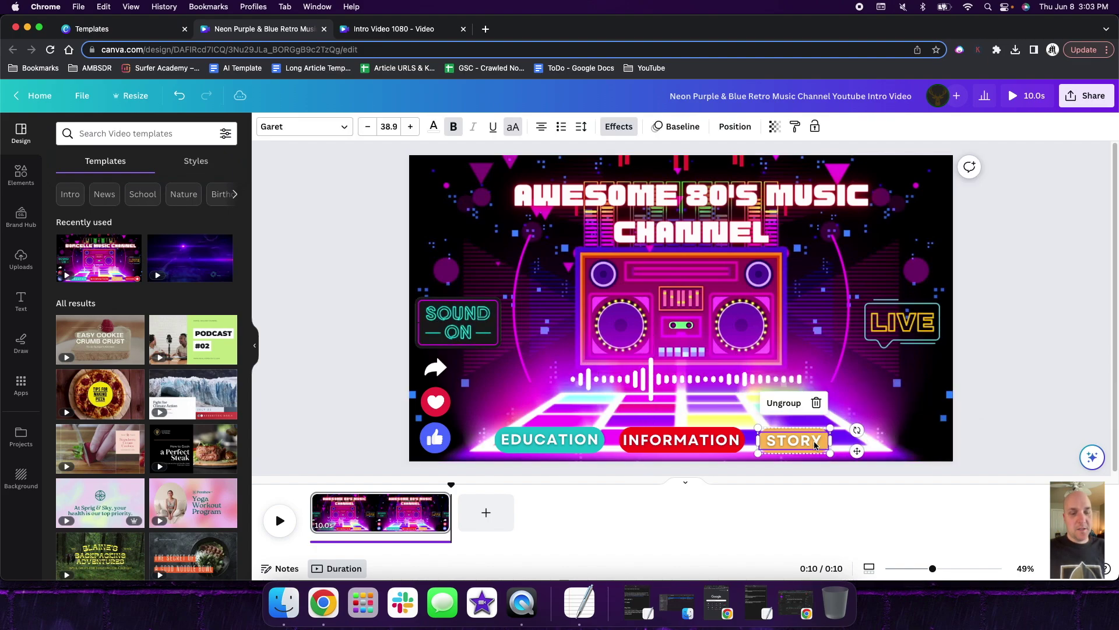
pyautogui.doubleClick(825, 447)
pyautogui.press('BackSpace')
pyautogui.press('Delete')
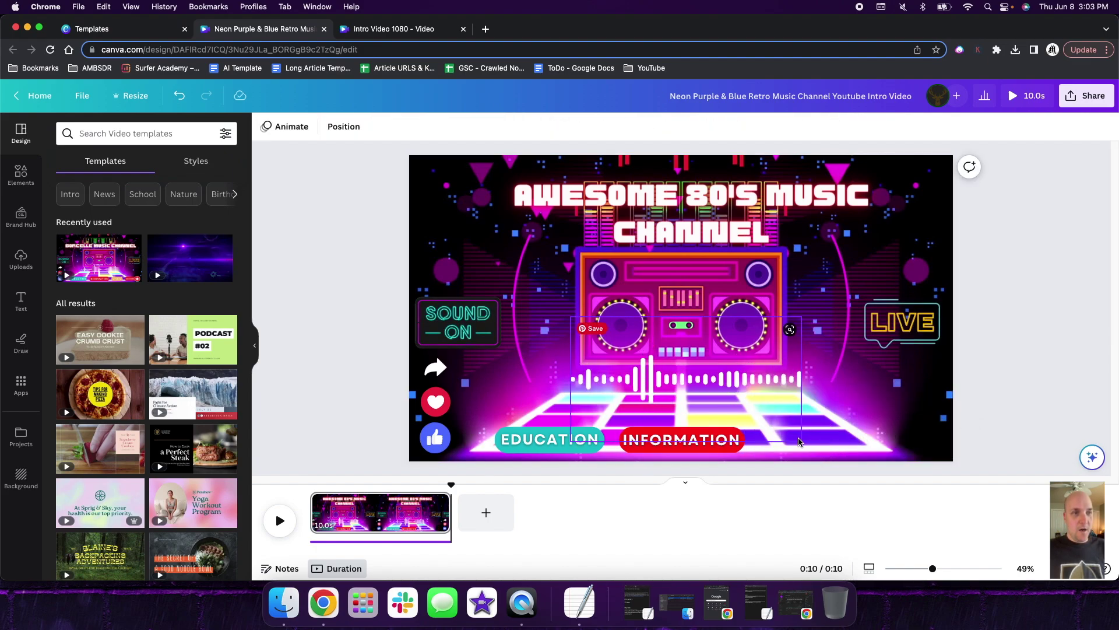
pyautogui.doubleClick(710, 443)
pyautogui.press('BackSpace')
pyautogui.press('Delete')
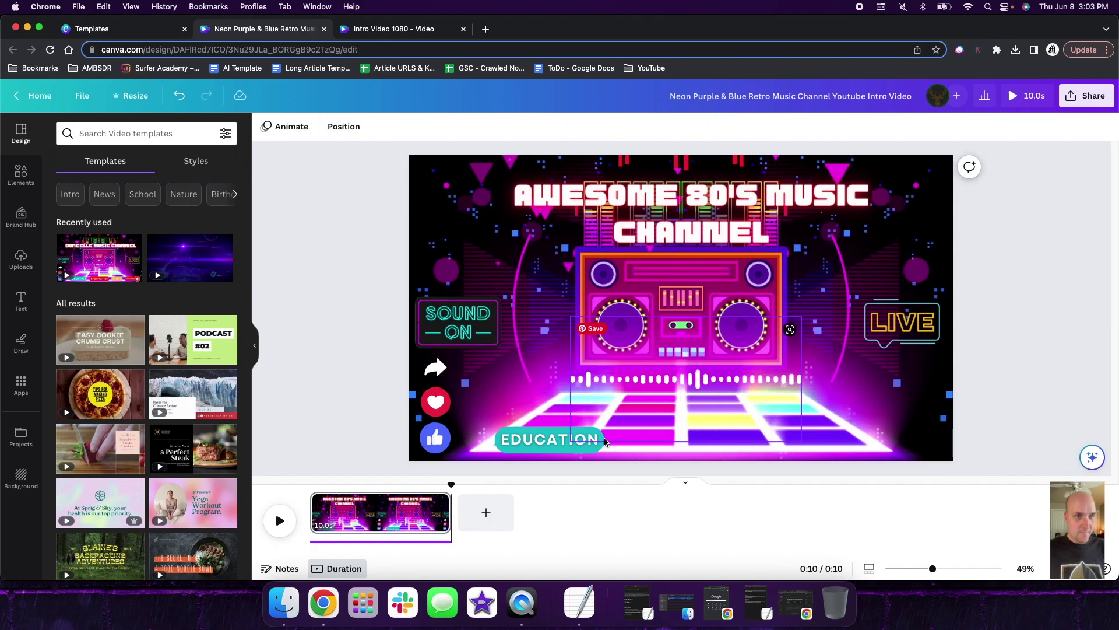
# Clear and delete the teal EDUCATION button
pyautogui.click(534, 438)
pyautogui.doubleClick(534, 438)
pyautogui.press('BackSpace')
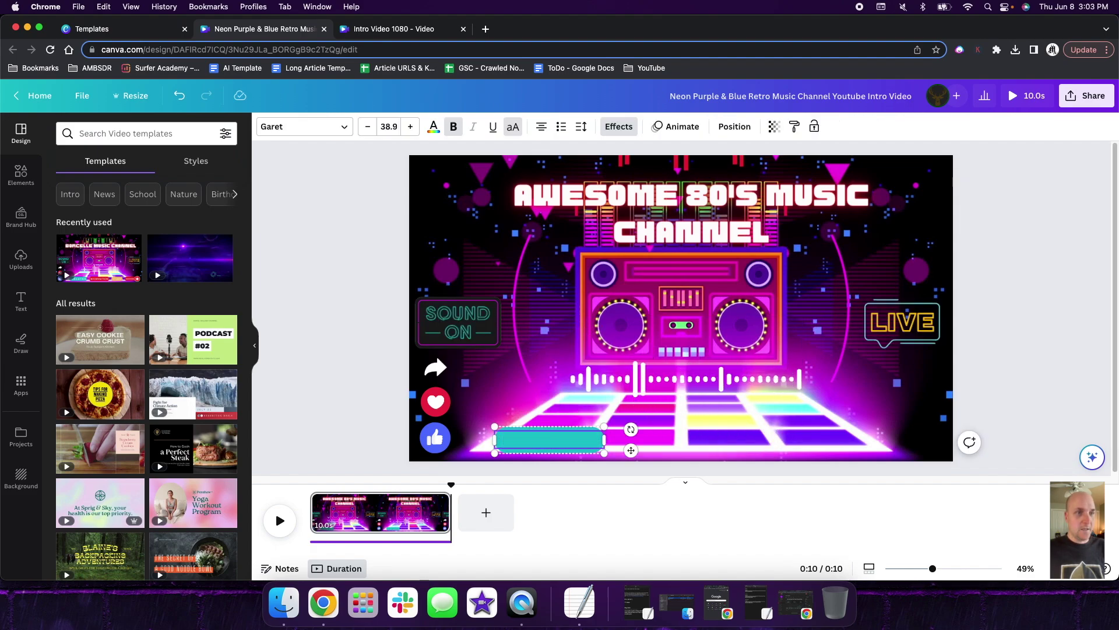
pyautogui.press('Escape')
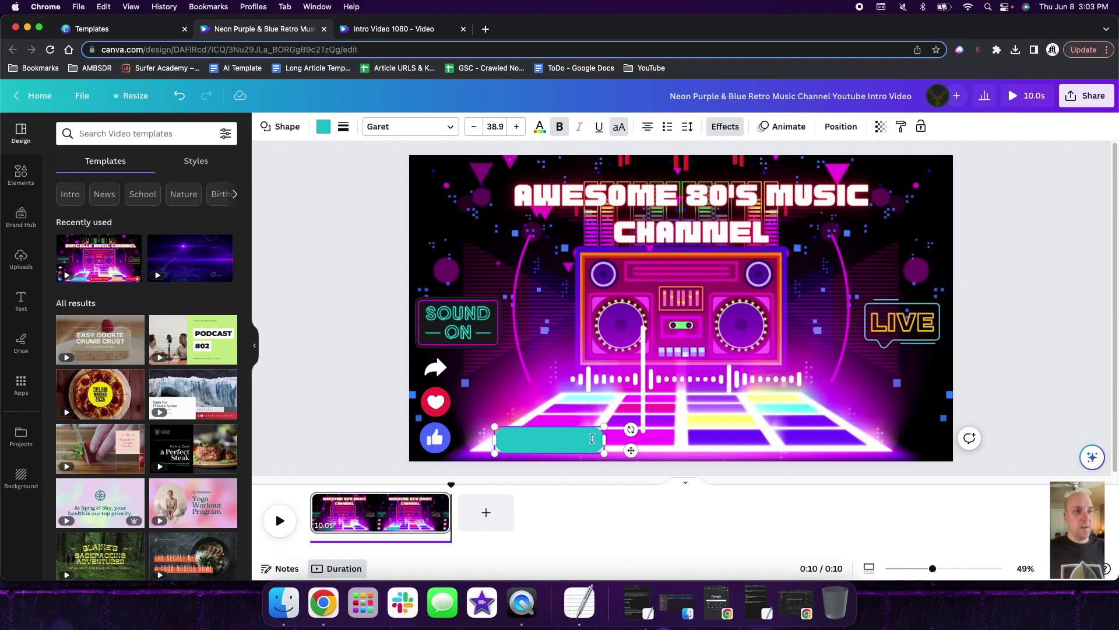
pyautogui.rightClick(507, 435)
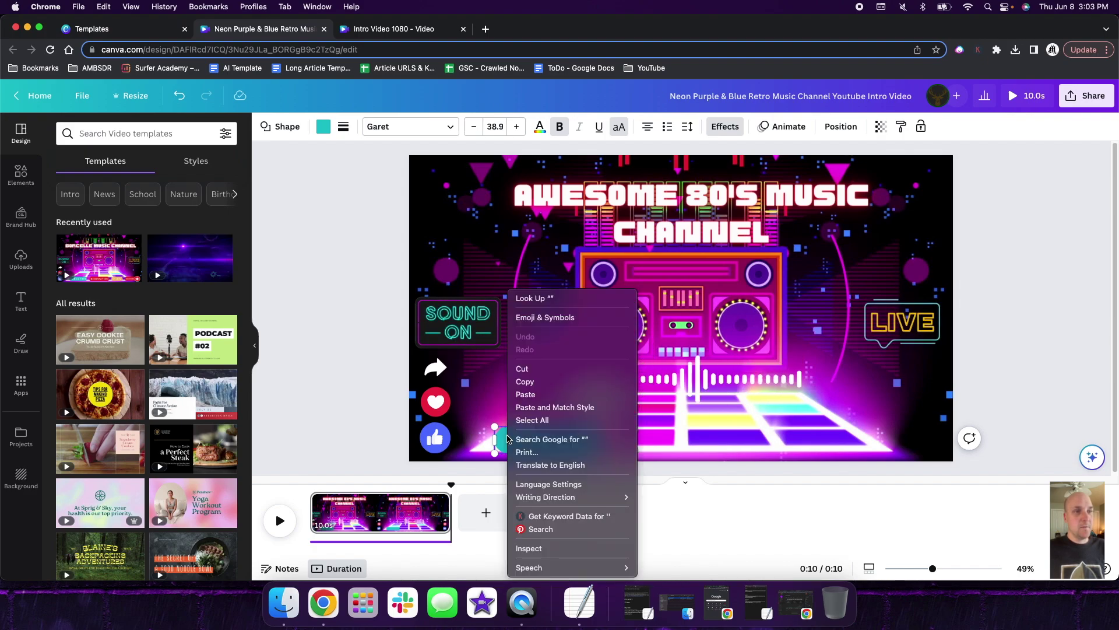
pyautogui.click(672, 442)
pyautogui.click(677, 440)
pyautogui.click(546, 446)
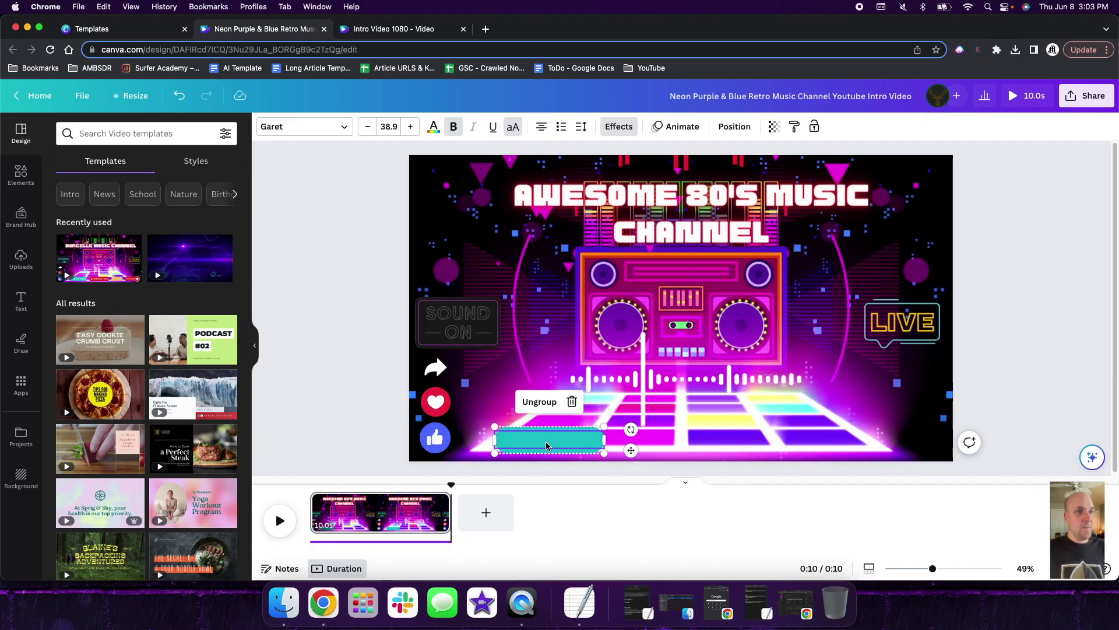
pyautogui.click(546, 446)
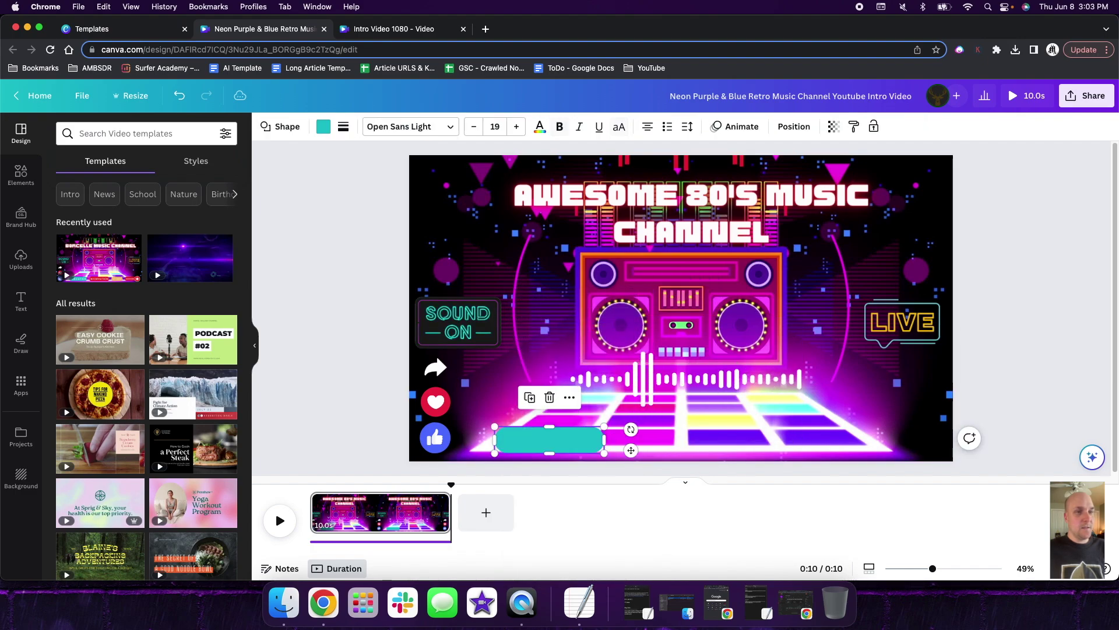
pyautogui.click(550, 397)
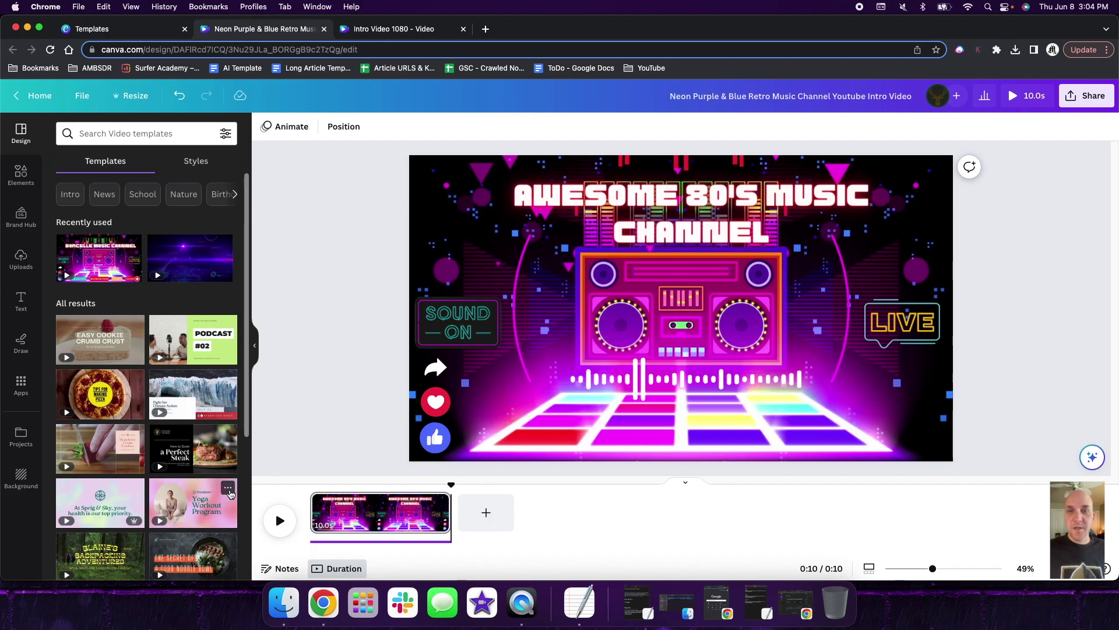
# Preview the intro with system volume raised to about a third, then open the Intro Video 1080 design
pyautogui.click(280, 520)
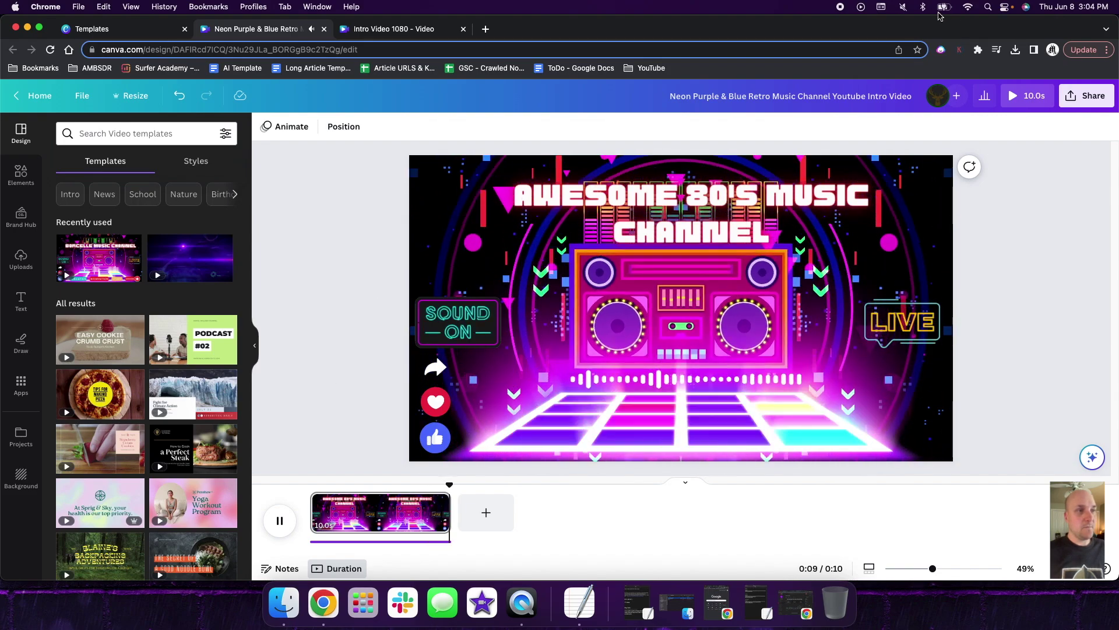
pyautogui.click(903, 7)
pyautogui.moveTo(906, 42); pyautogui.dragTo(951, 43)
pyautogui.click(280, 521)
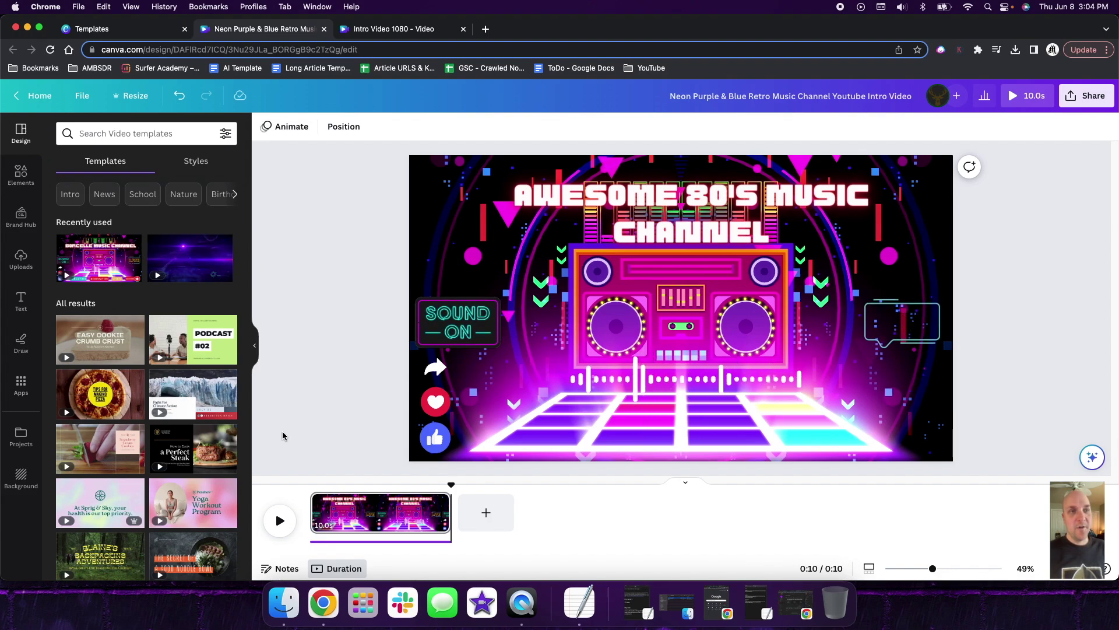
pyautogui.click(401, 29)
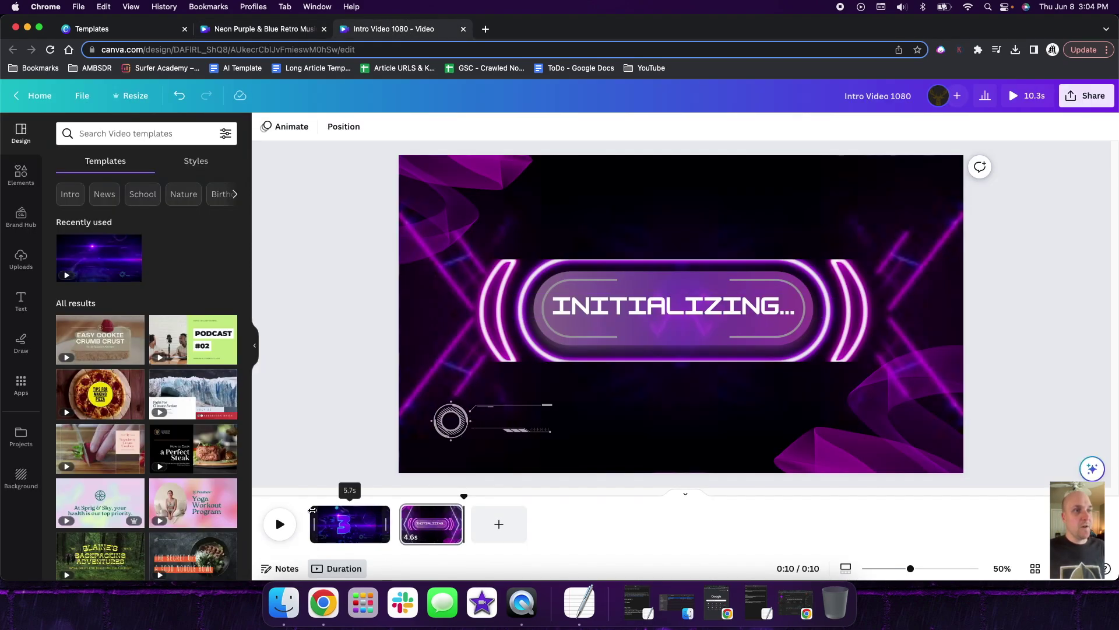
pyautogui.click(313, 510)
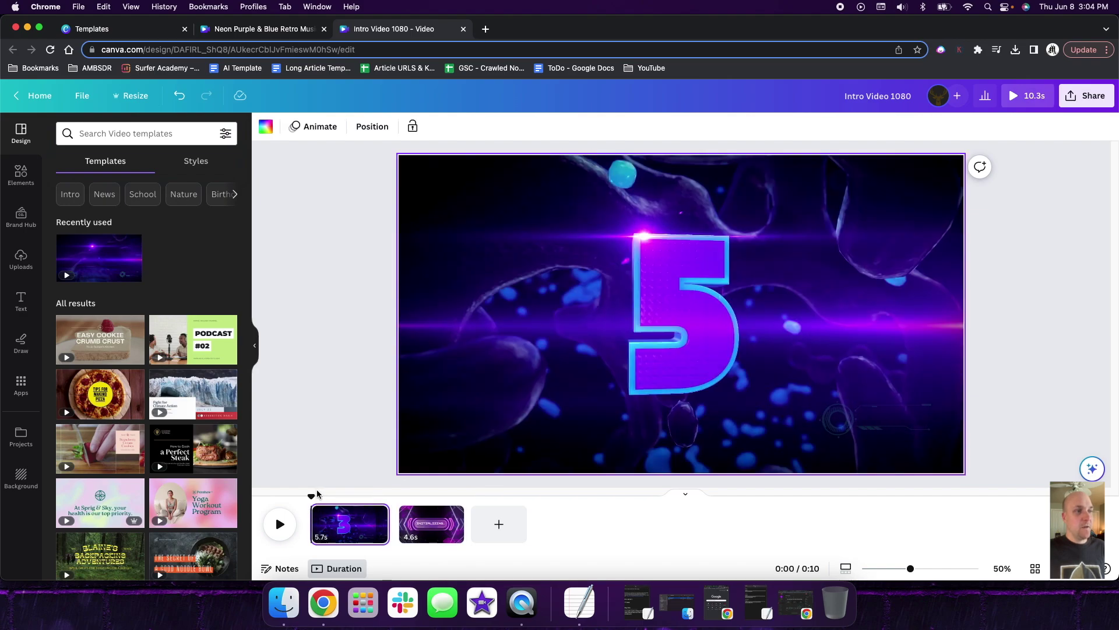
pyautogui.click(280, 531)
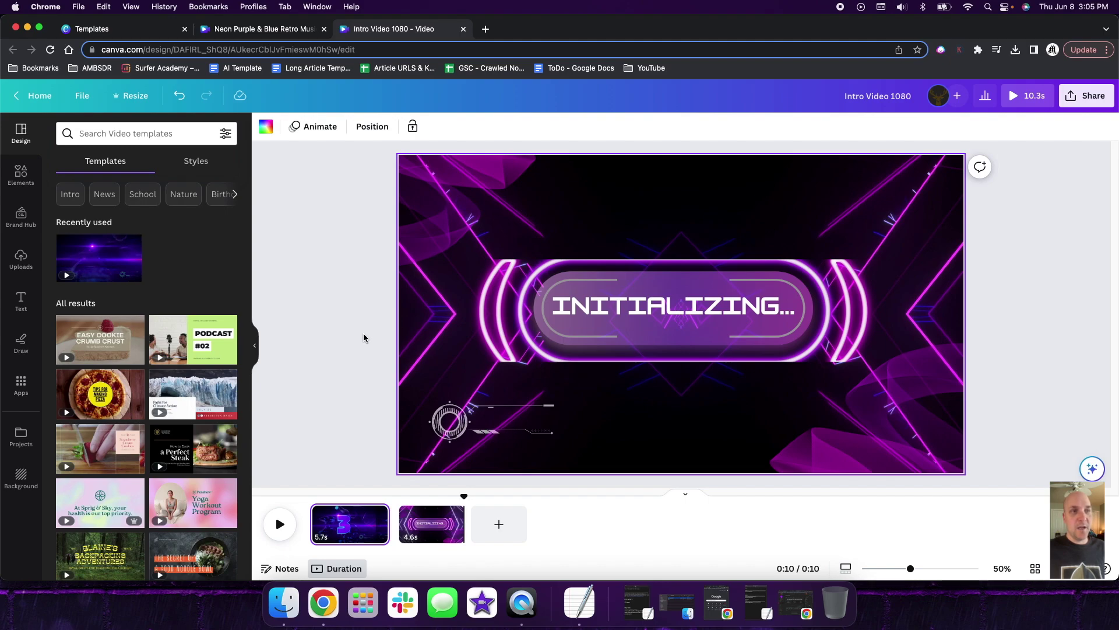
pyautogui.click(690, 314)
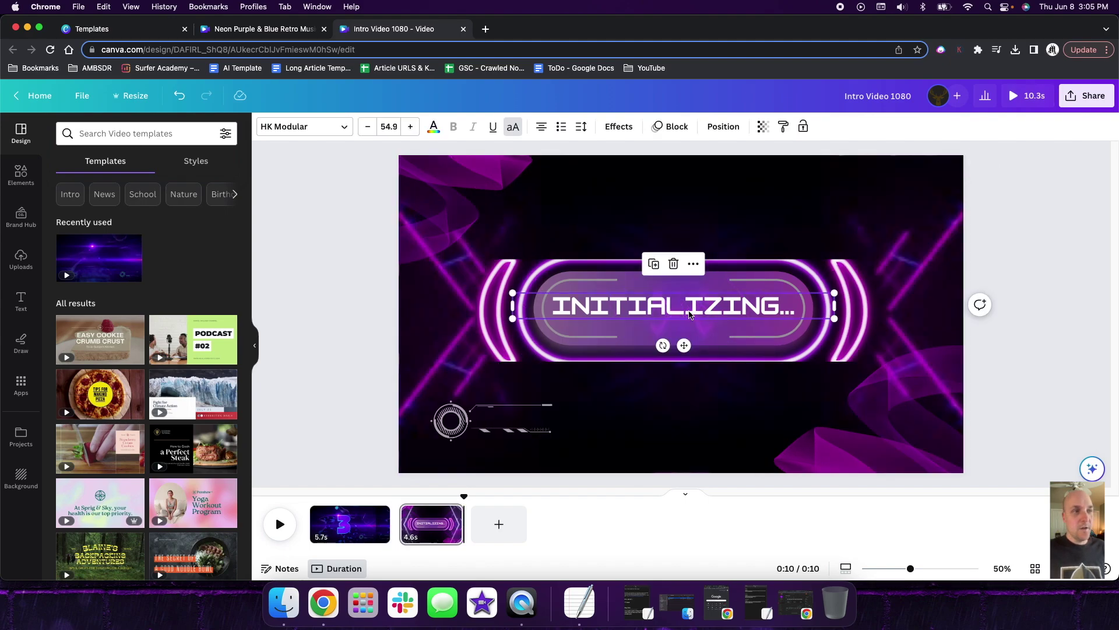
pyautogui.click(690, 313)
pyautogui.tripleClick(725, 305)
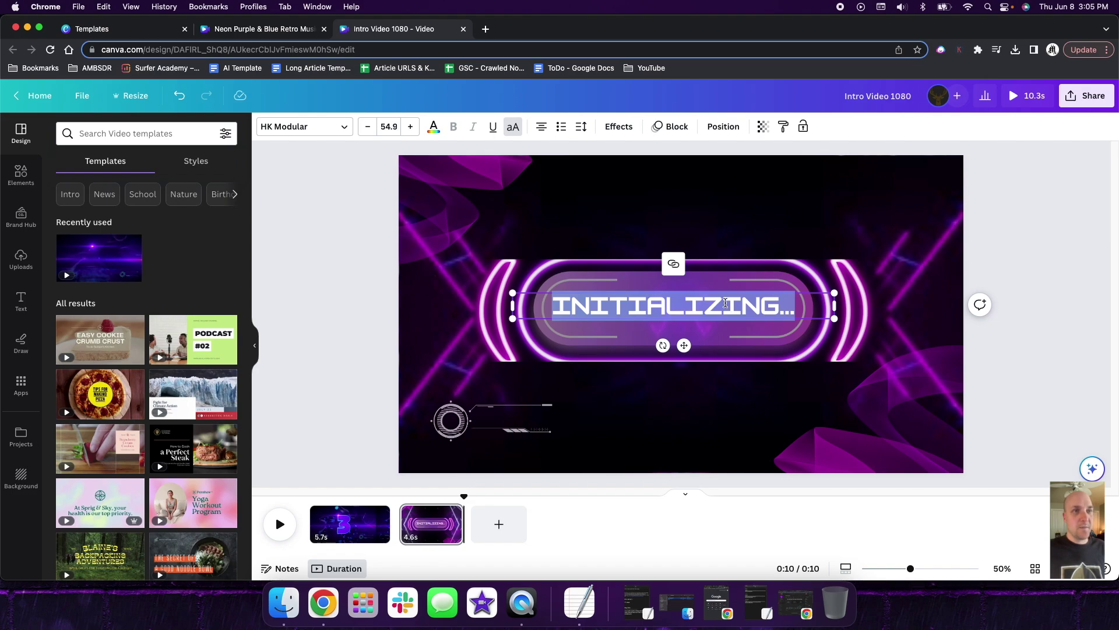
pyautogui.click(724, 303)
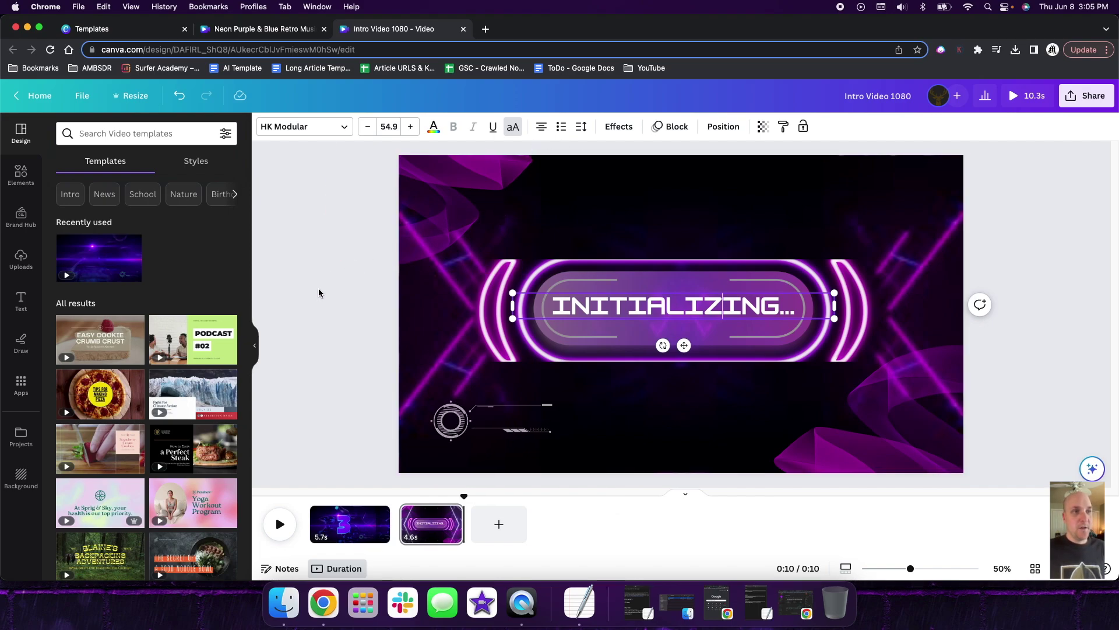
# Set the Intro Video 1080 download to MP4 at 1080p (HD) and open the Downloads folder
pyautogui.click(1061, 165)
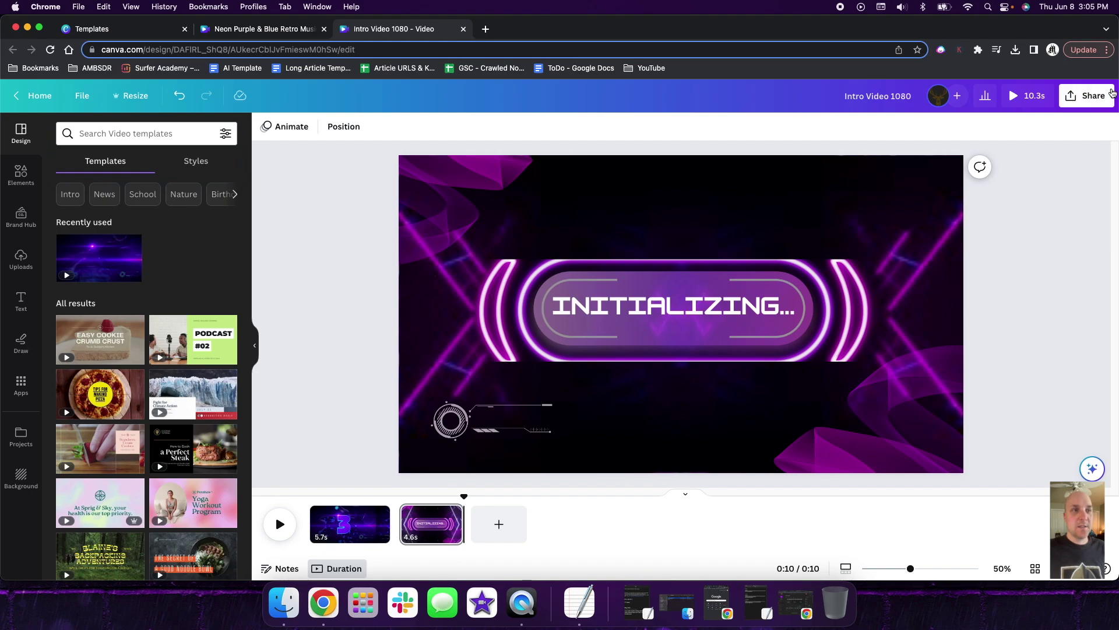
pyautogui.click(1086, 96)
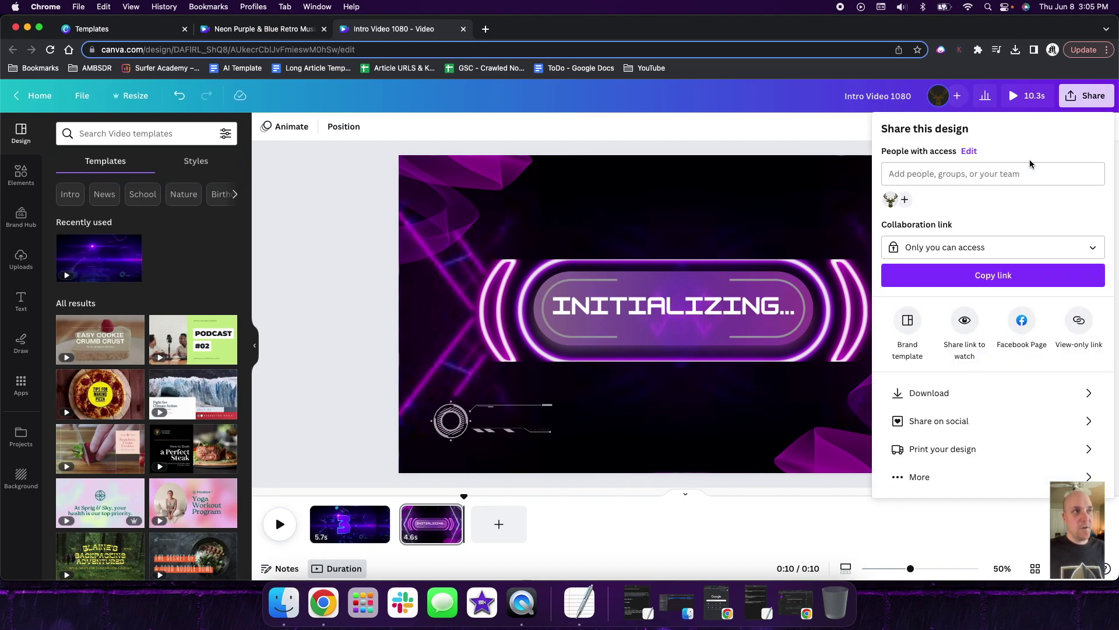
pyautogui.click(931, 407)
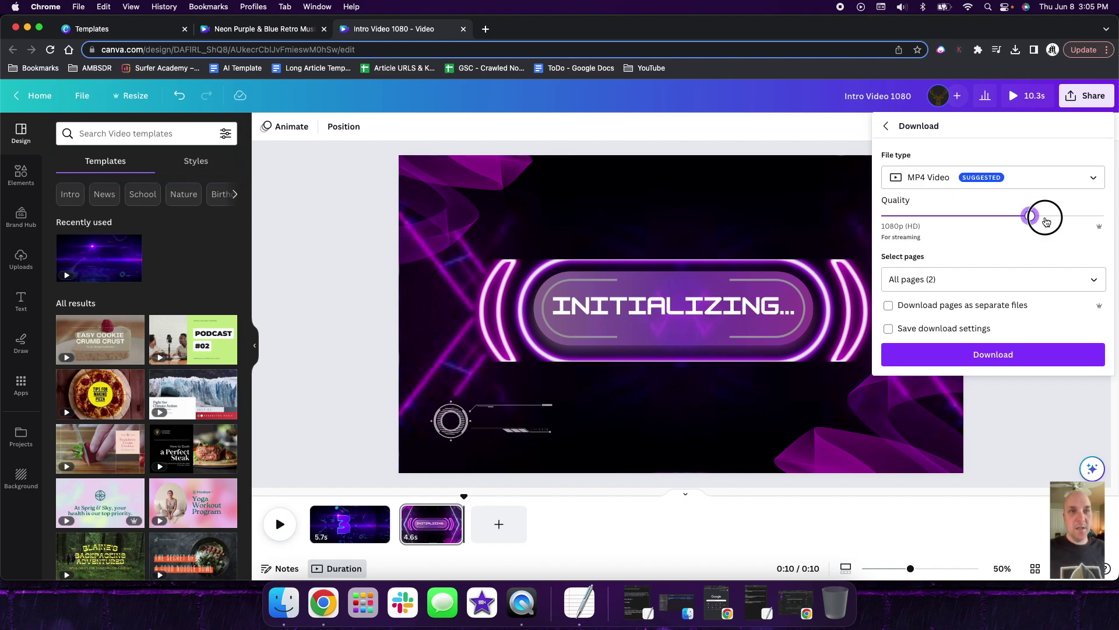
pyautogui.moveTo(1046, 221); pyautogui.dragTo(1108, 224)
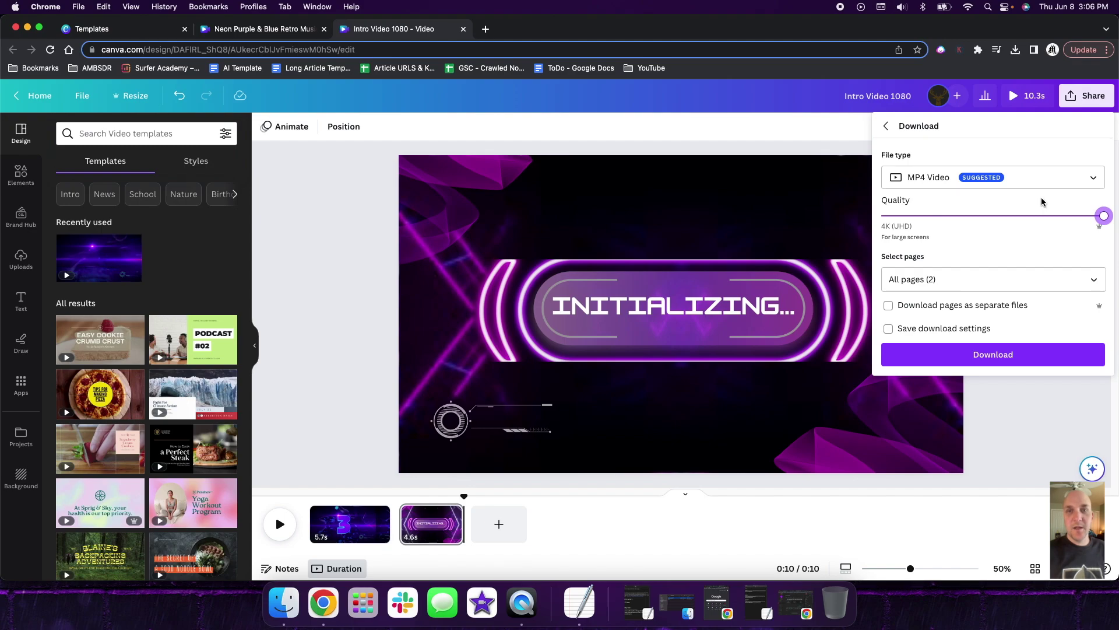
pyautogui.click(1100, 222)
pyautogui.moveTo(1100, 222); pyautogui.dragTo(1048, 224)
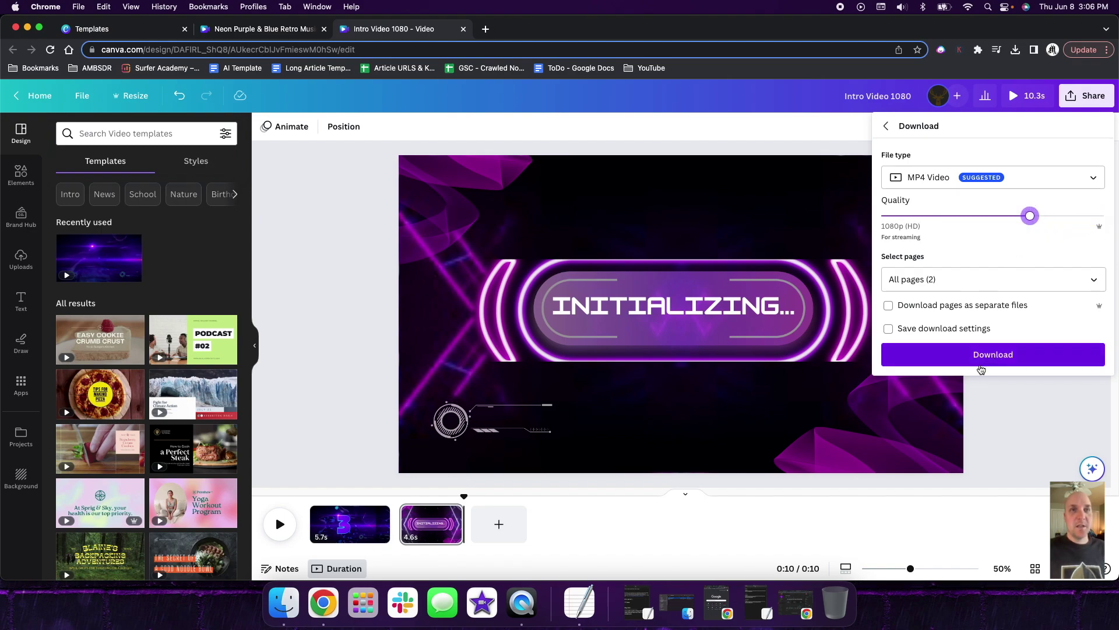
pyautogui.click(689, 600)
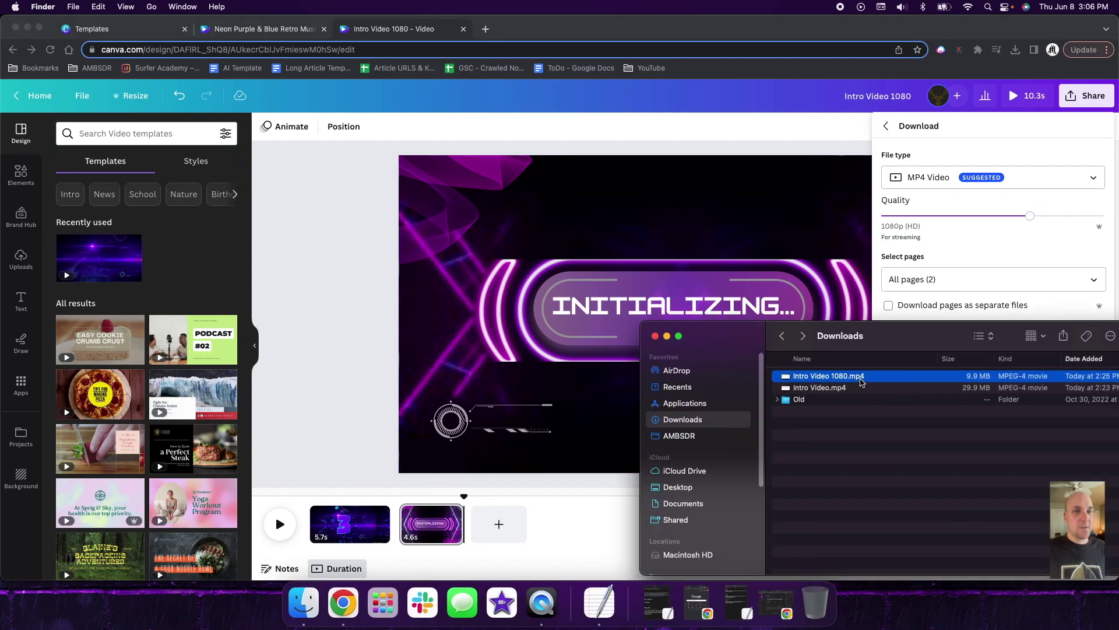
pyautogui.doubleClick(860, 377)
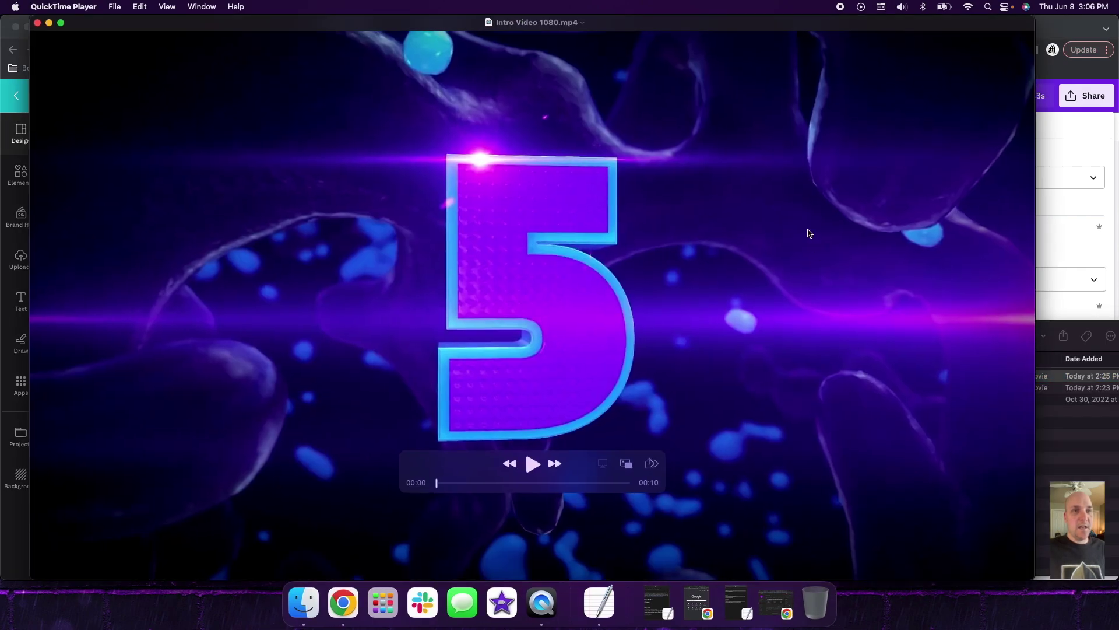
pyautogui.click(532, 464)
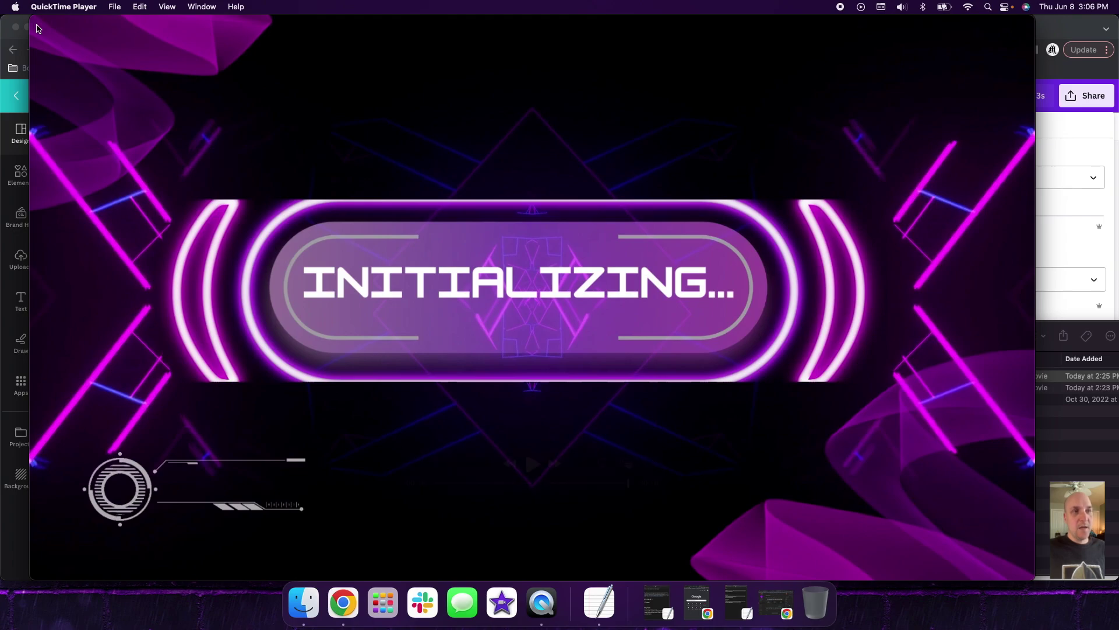
pyautogui.click(16, 27)
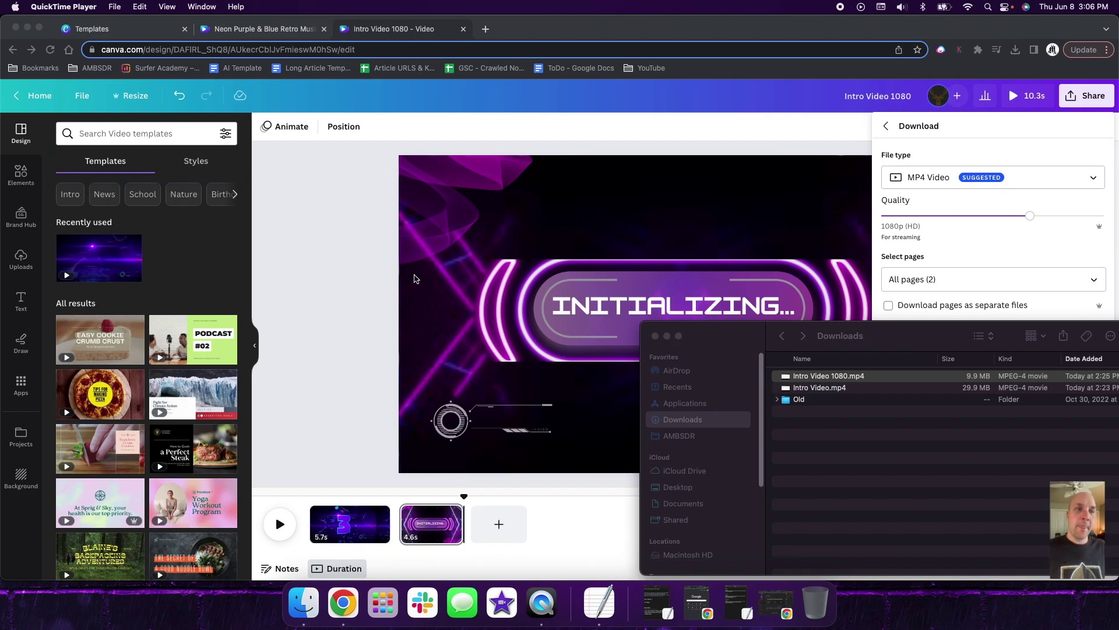
# Dismiss the Download panel and close the Neon Purple template preview to see all templates
pyautogui.click(304, 241)
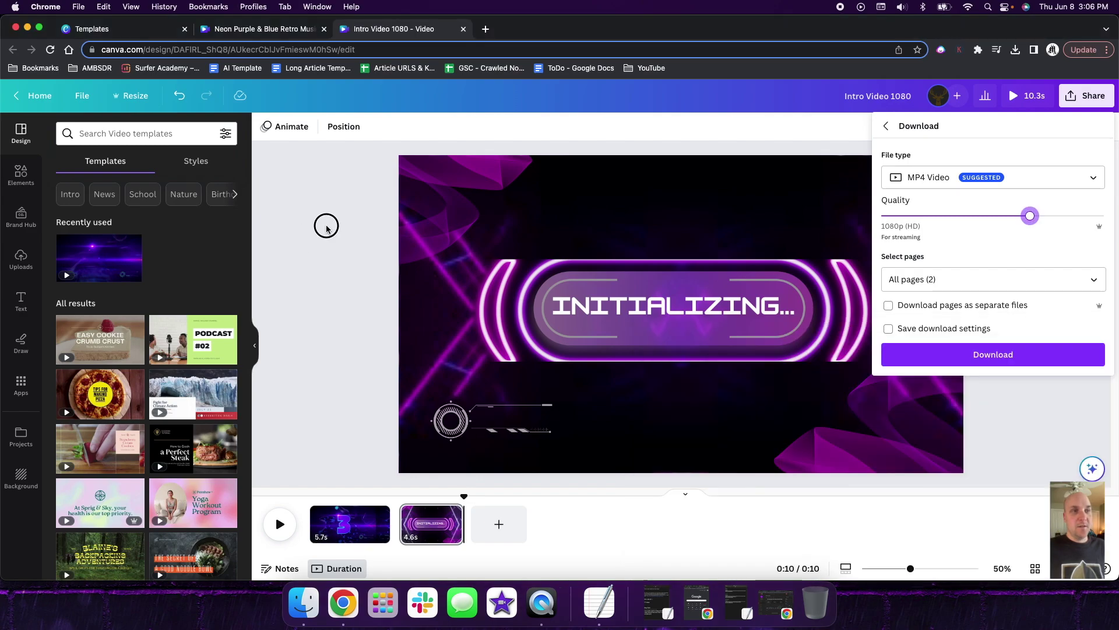
pyautogui.click(326, 228)
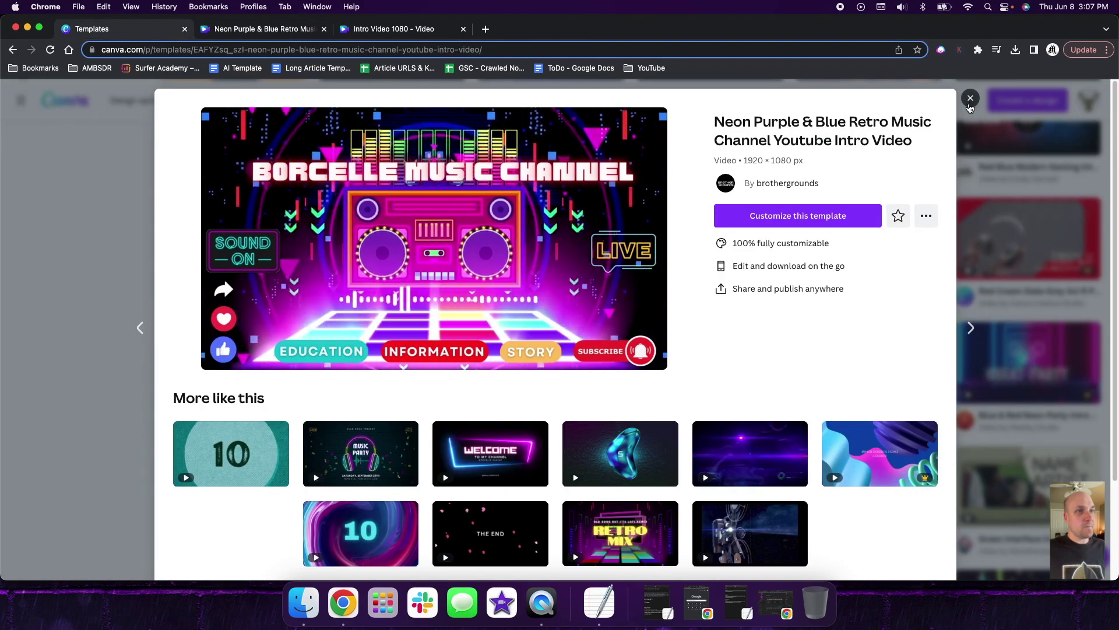
pyautogui.click(970, 98)
# Replace the Music theme filter with Fun on the YouTube intro templates
pyautogui.scroll(10, 383, 256)
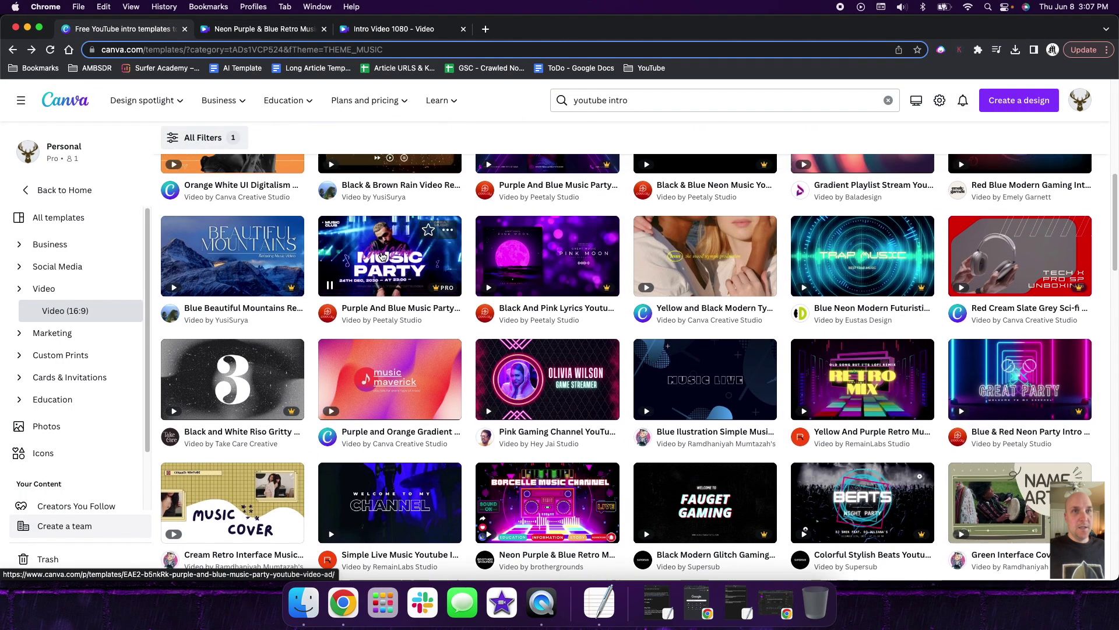
pyautogui.click(233, 382)
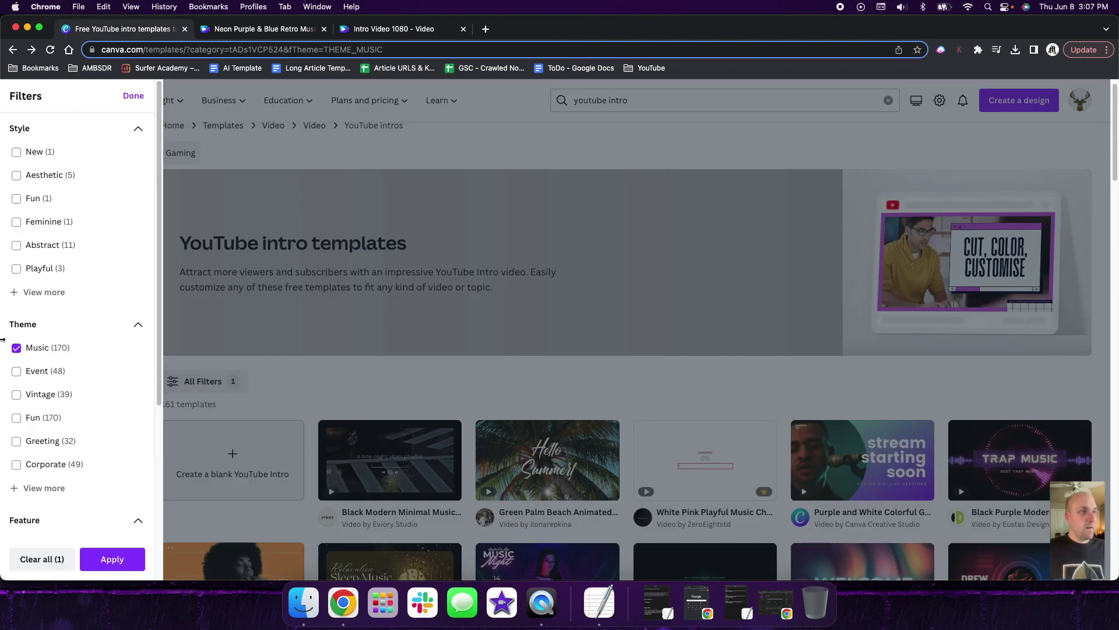
pyautogui.click(17, 348)
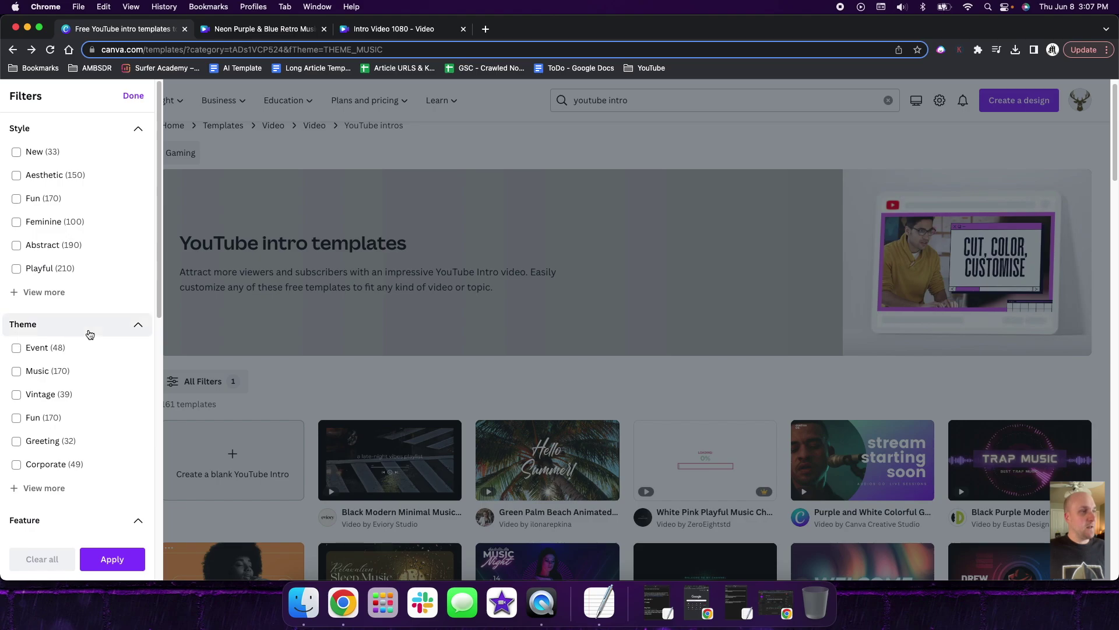
pyautogui.click(54, 419)
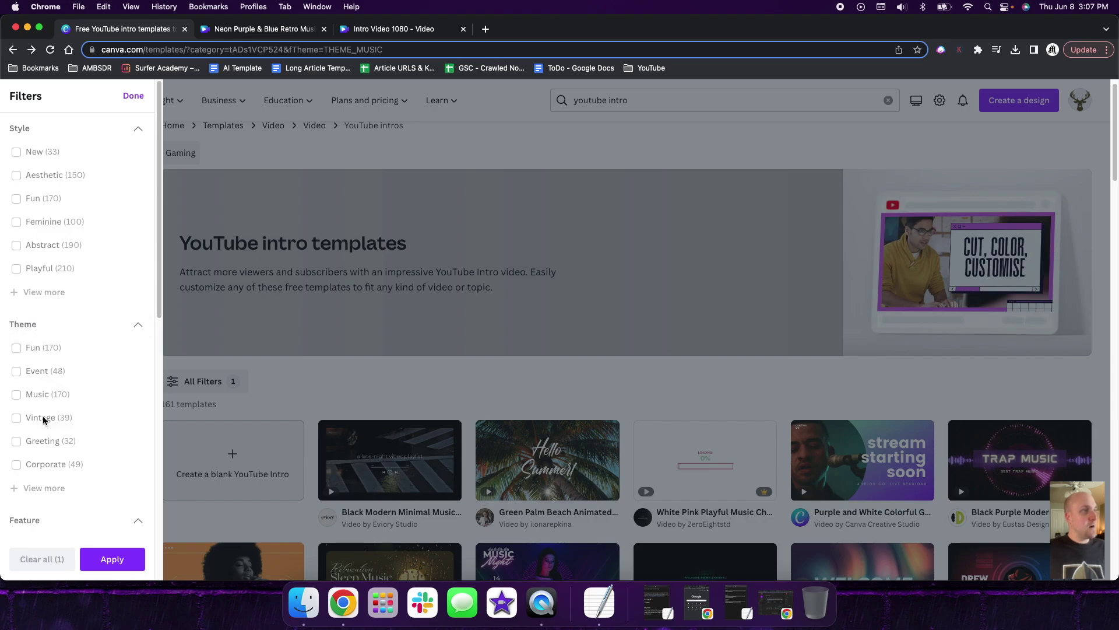
pyautogui.click(112, 558)
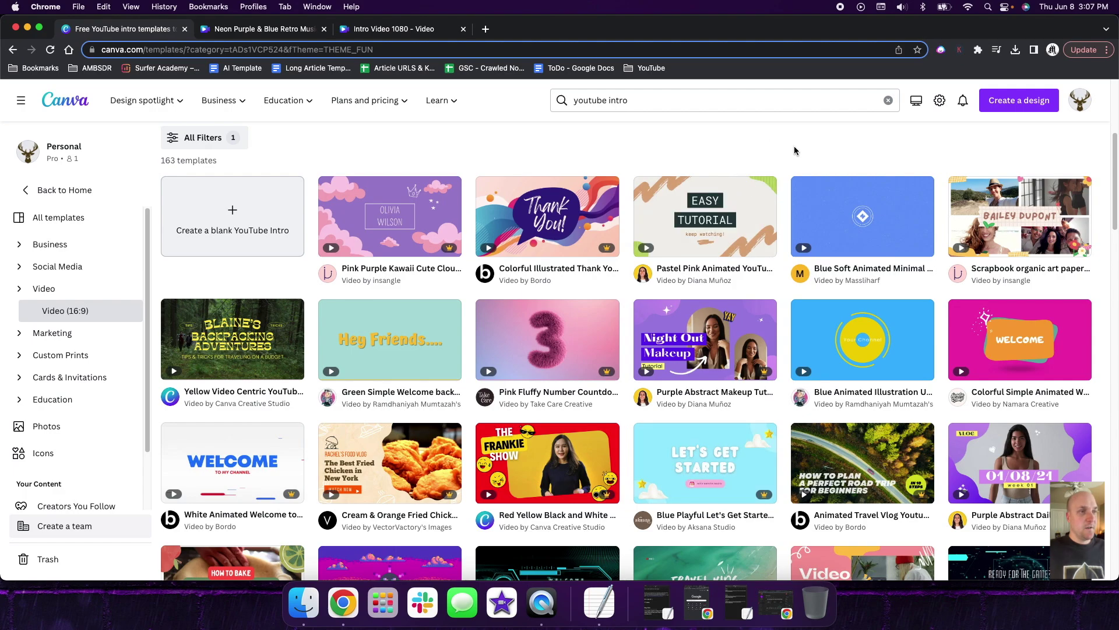
# Open the Colorful Pixel Art Youtube Gaming Intro Video template
pyautogui.scroll(-5, 798, 154)
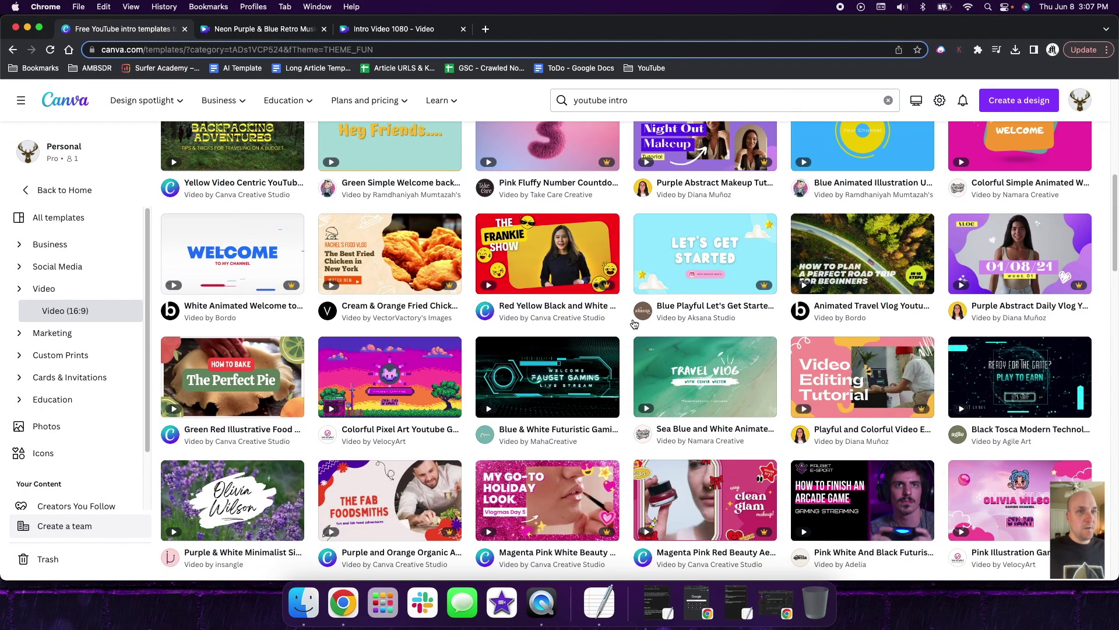
pyautogui.moveTo(438, 403)
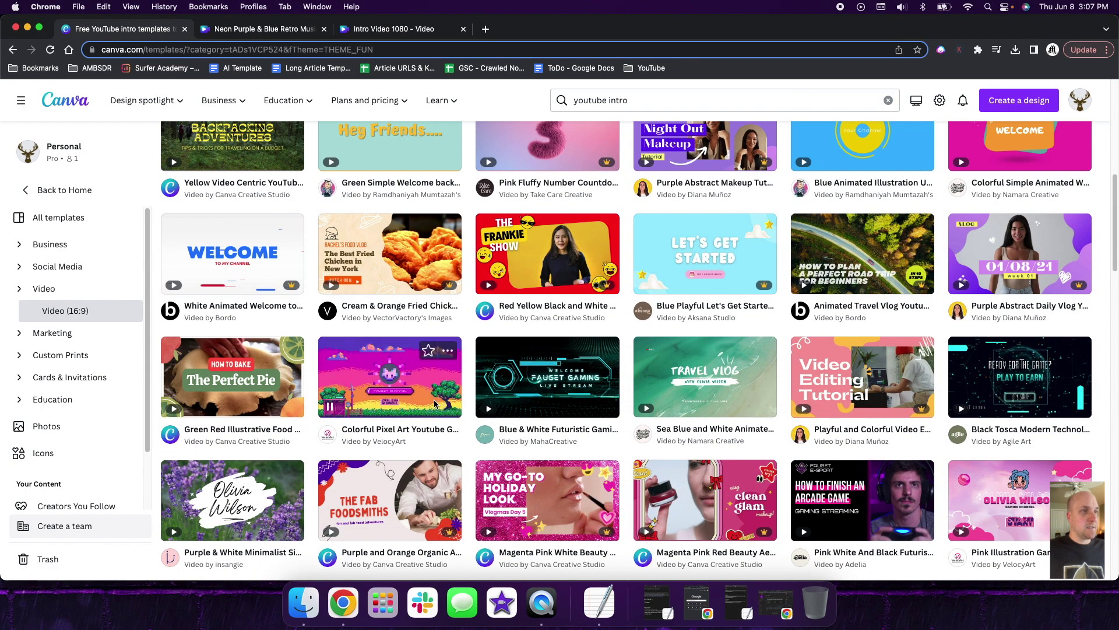
pyautogui.click(400, 429)
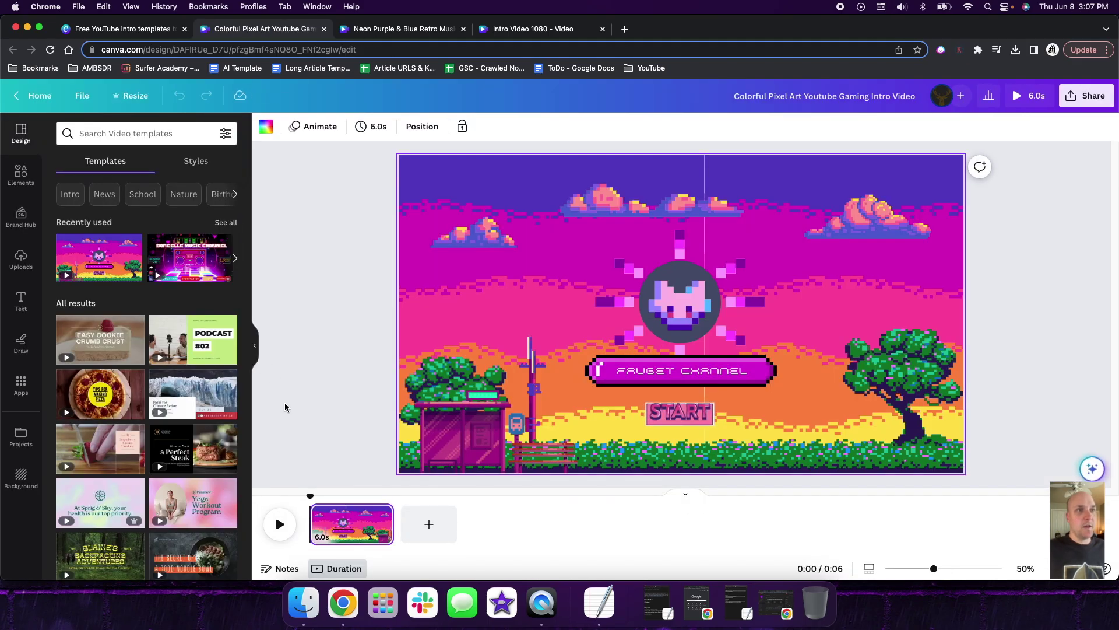
pyautogui.click(274, 522)
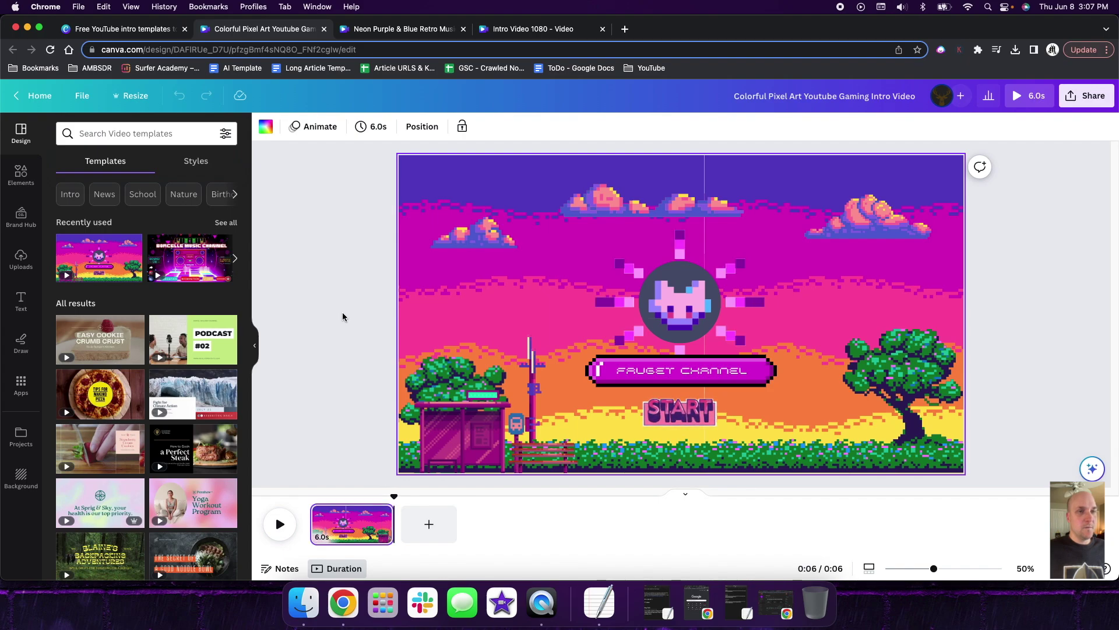
pyautogui.click(678, 295)
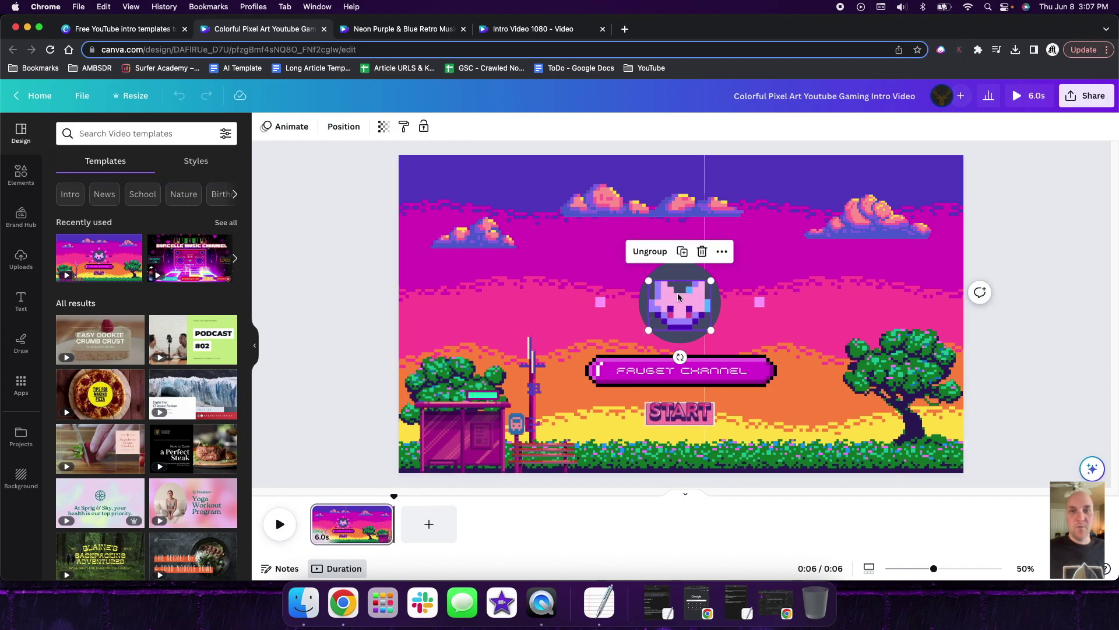
pyautogui.click(659, 294)
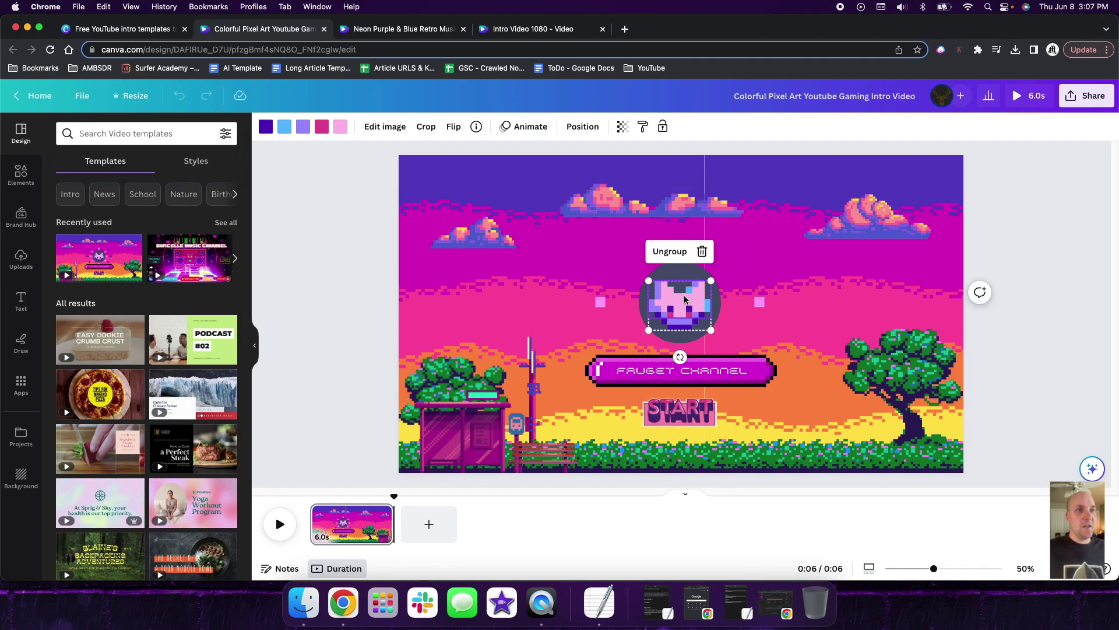
pyautogui.click(613, 303)
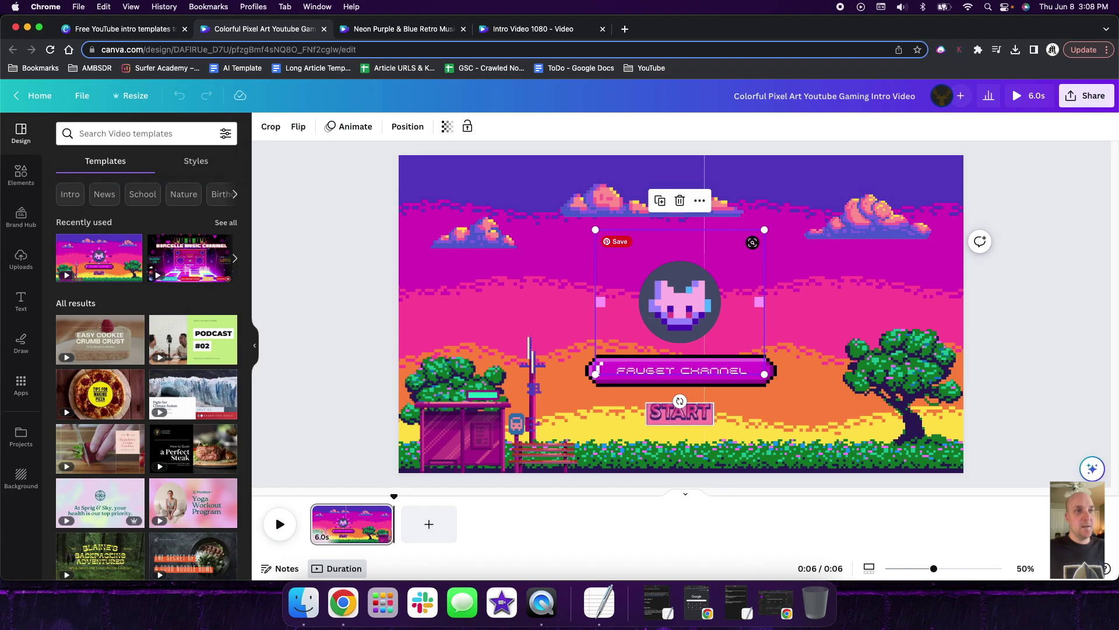
pyautogui.press('BackSpace')
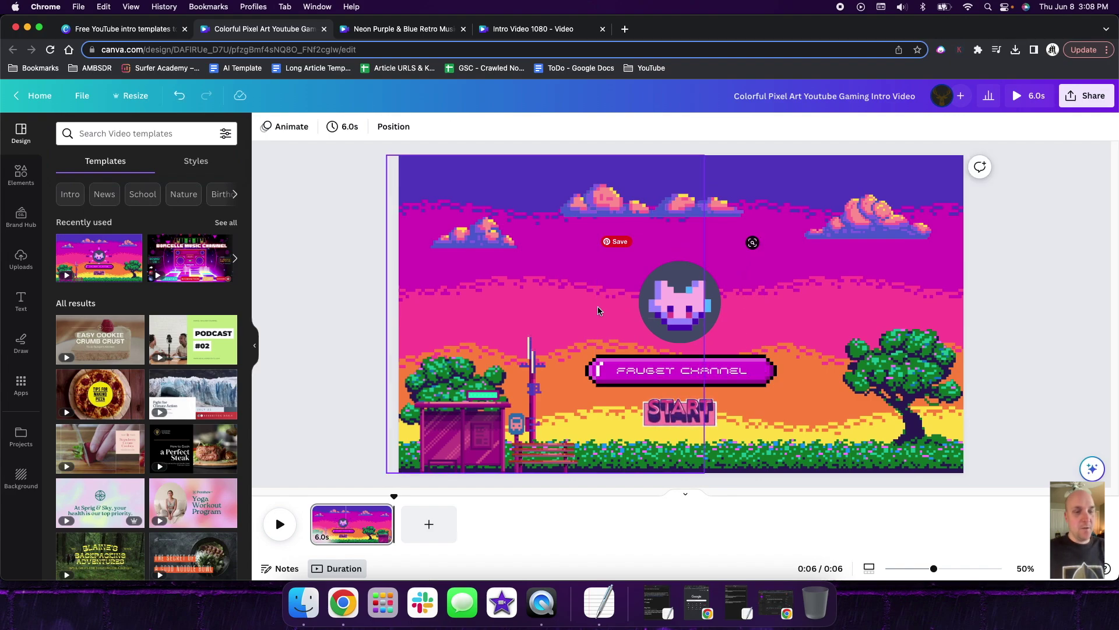
pyautogui.click(282, 524)
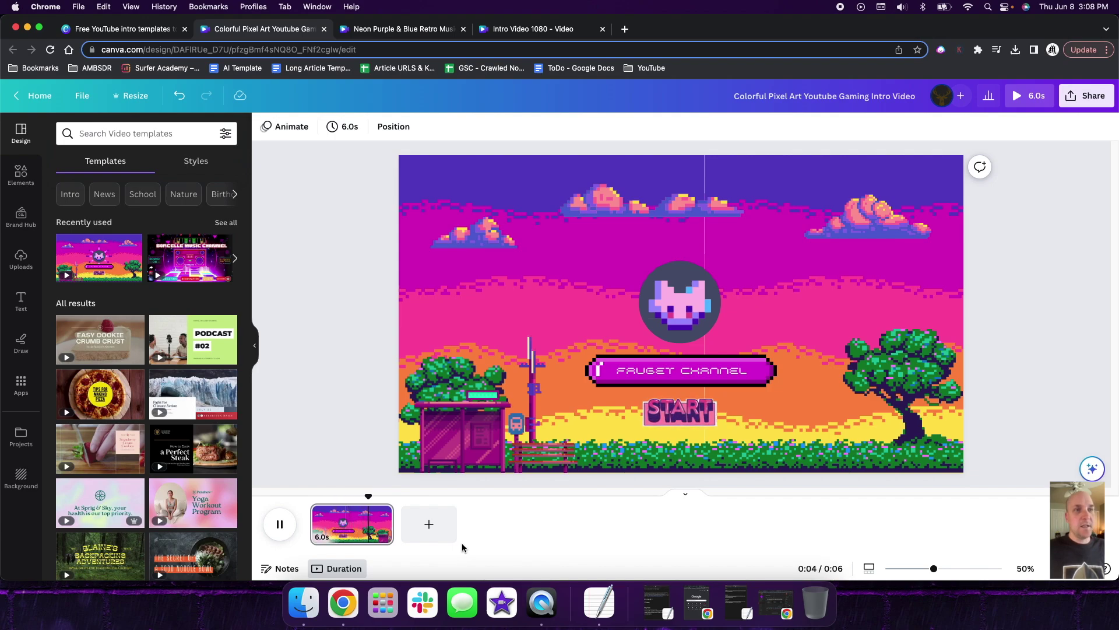
pyautogui.click(280, 525)
pyautogui.click(281, 525)
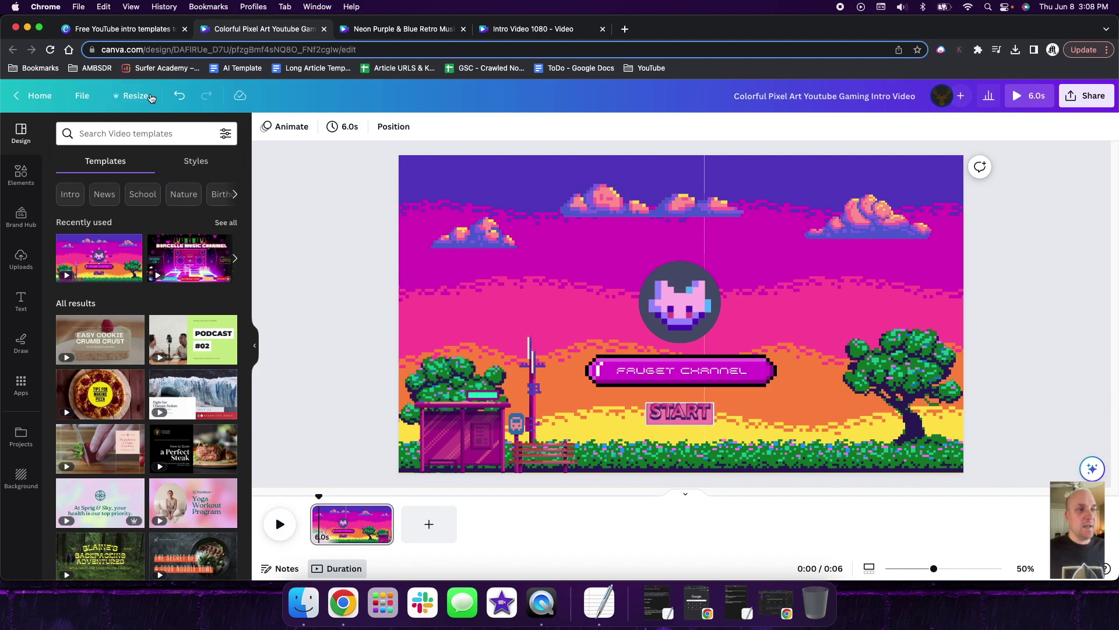
pyautogui.click(179, 95)
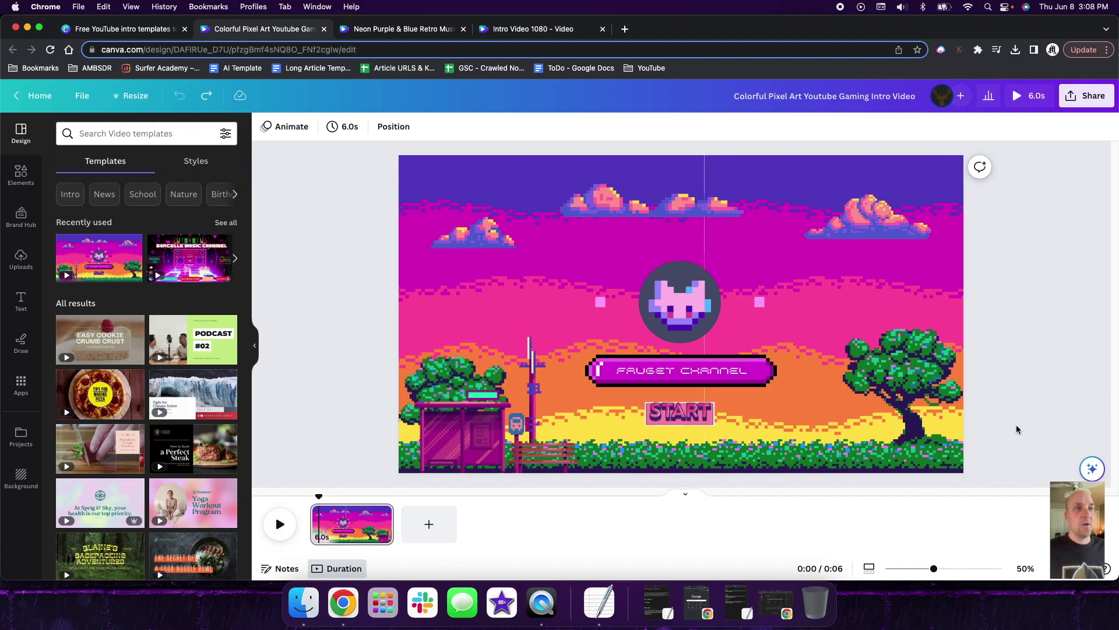
pyautogui.click(692, 372)
# Raise the tree slightly, move the right cloud left and down, and move the top cloud up-left
pyautogui.click(692, 372)
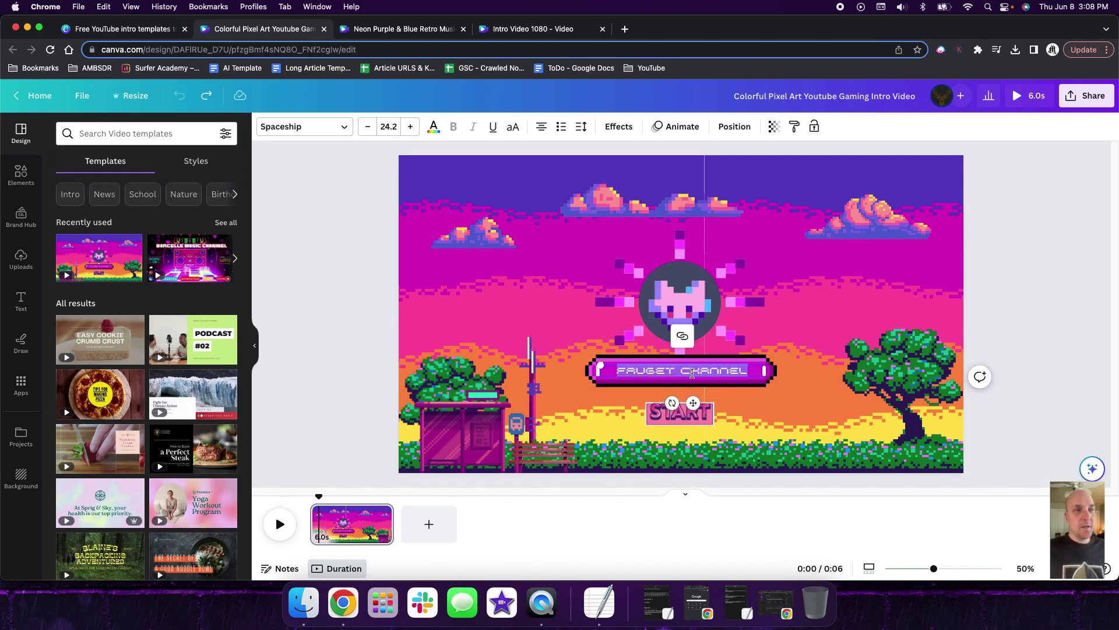
pyautogui.click(461, 401)
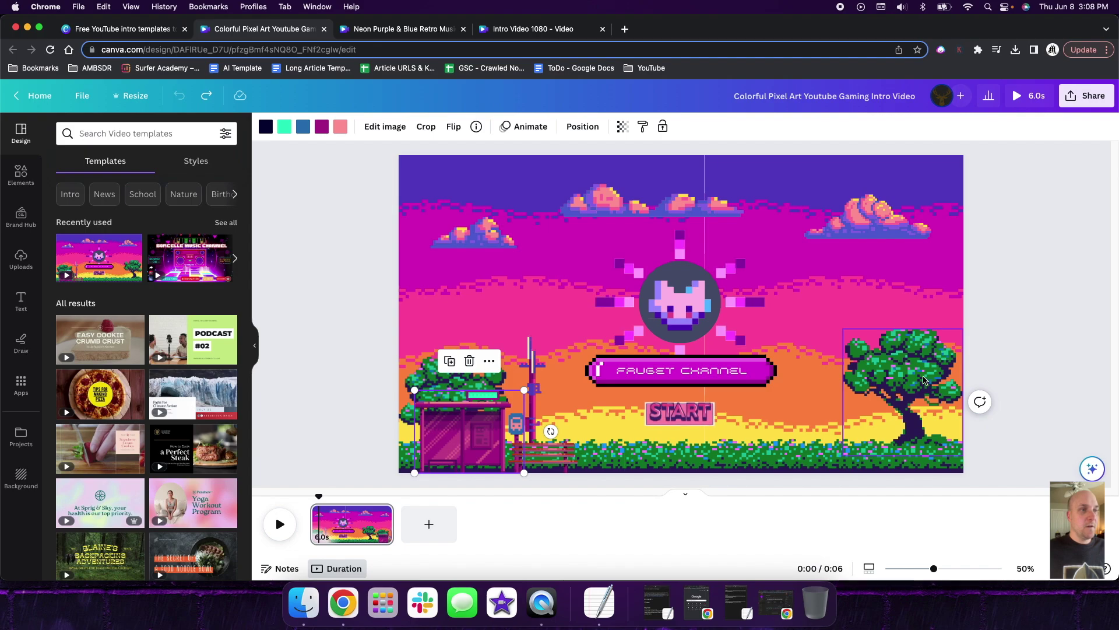
pyautogui.moveTo(907, 374); pyautogui.dragTo(879, 364)
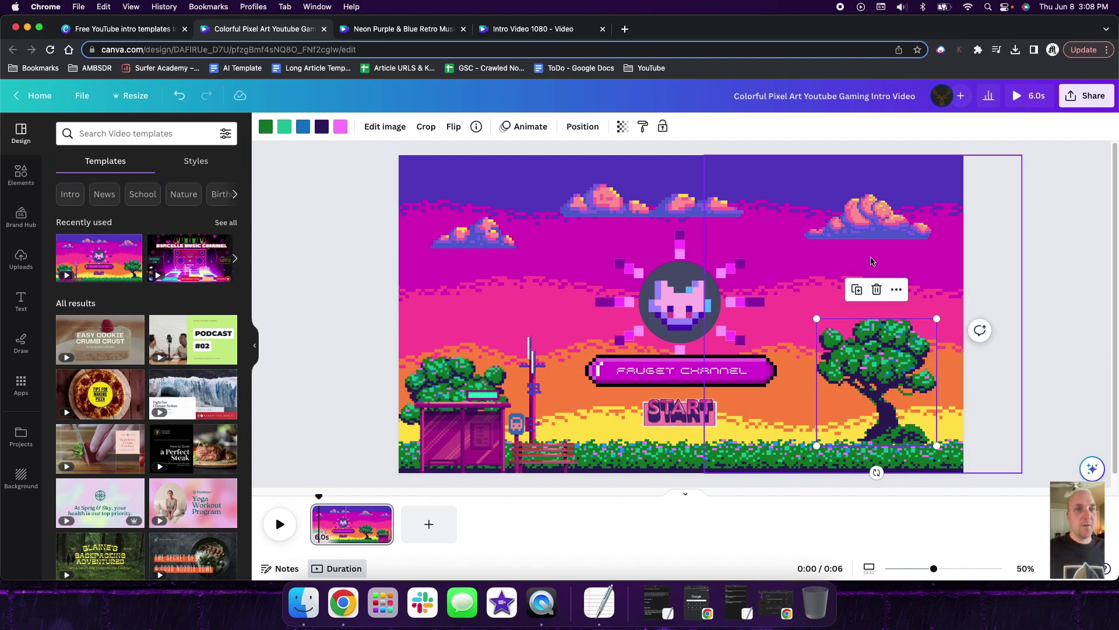
pyautogui.moveTo(869, 221); pyautogui.dragTo(816, 238)
pyautogui.moveTo(666, 197); pyautogui.dragTo(610, 183)
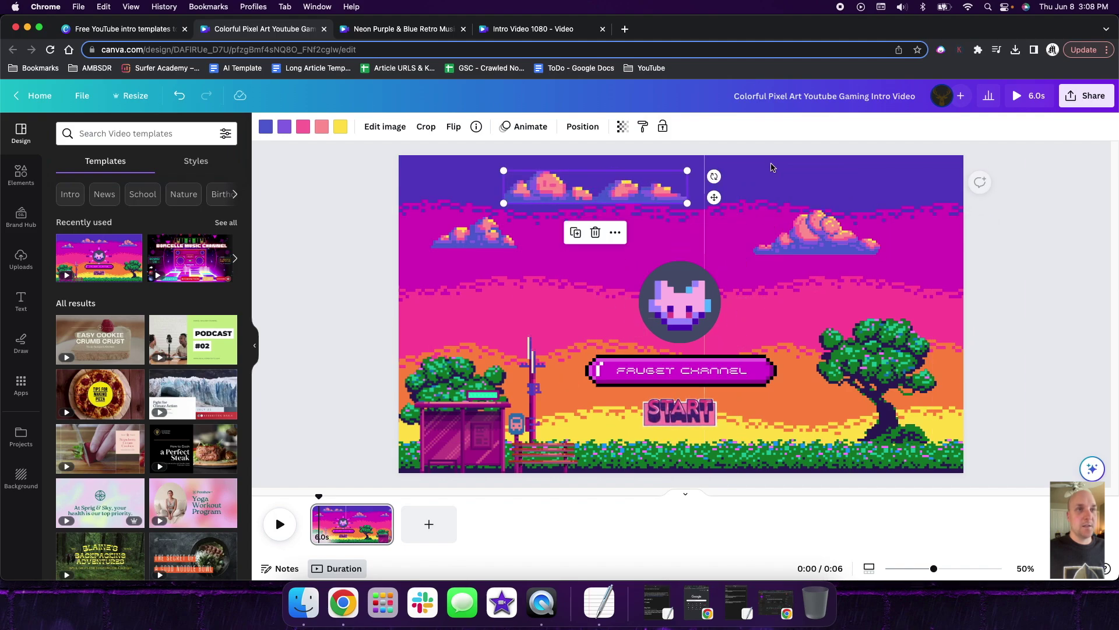
# Replace the design title with 'Gaming Video Intro', correcting the mistyped 'Biddy'
pyautogui.click(871, 97)
pyautogui.write('Ga')
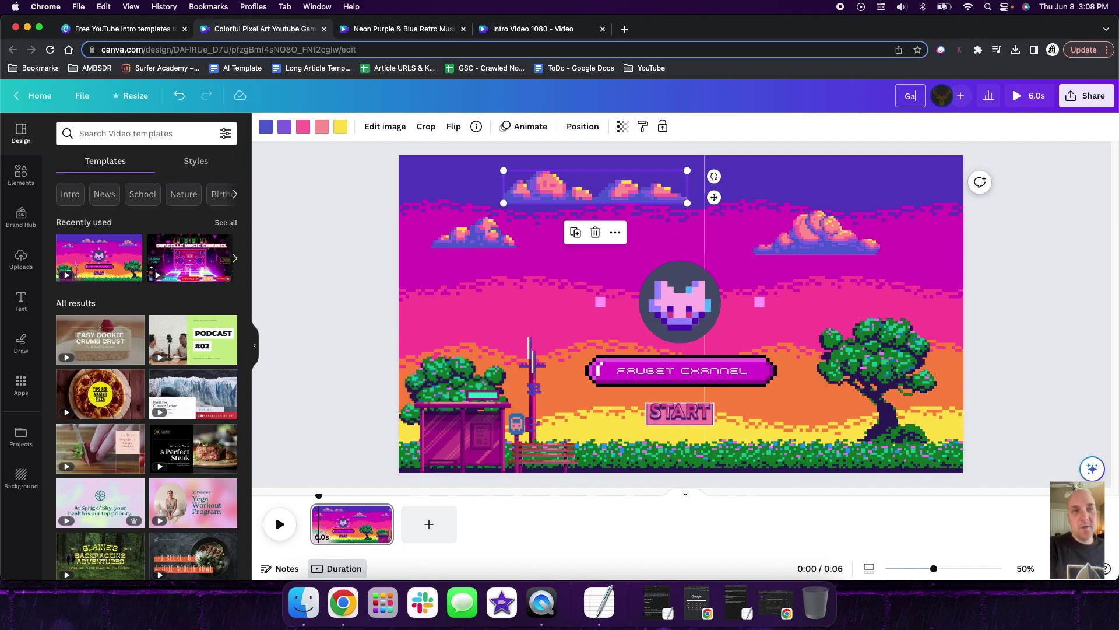
pyautogui.write('ming Bid')
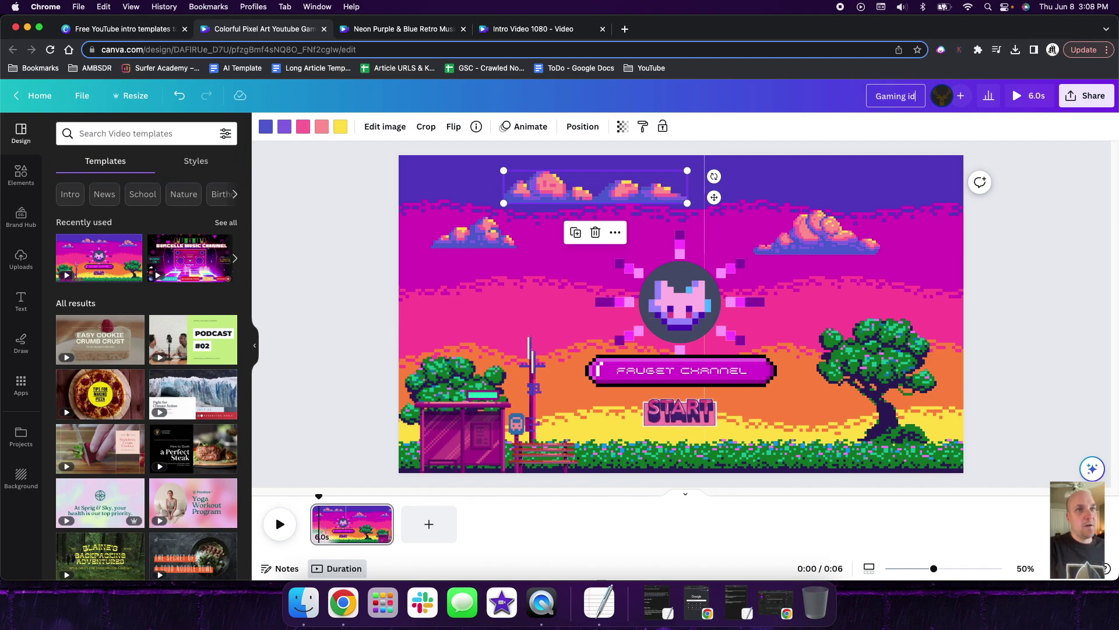
pyautogui.write('dy')
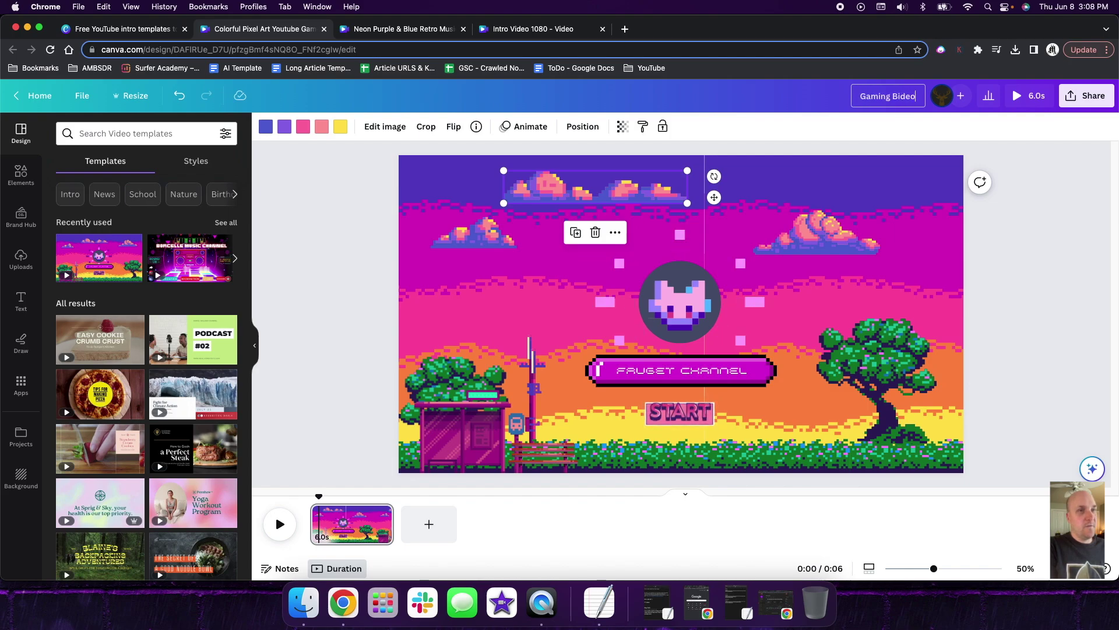
pyautogui.press('BackSpace')
pyautogui.press('BackSpace')
pyautogui.press('BackSpace')
pyautogui.press('BackSpace')
pyautogui.press('BackSpace')
pyautogui.press('BackSpace')
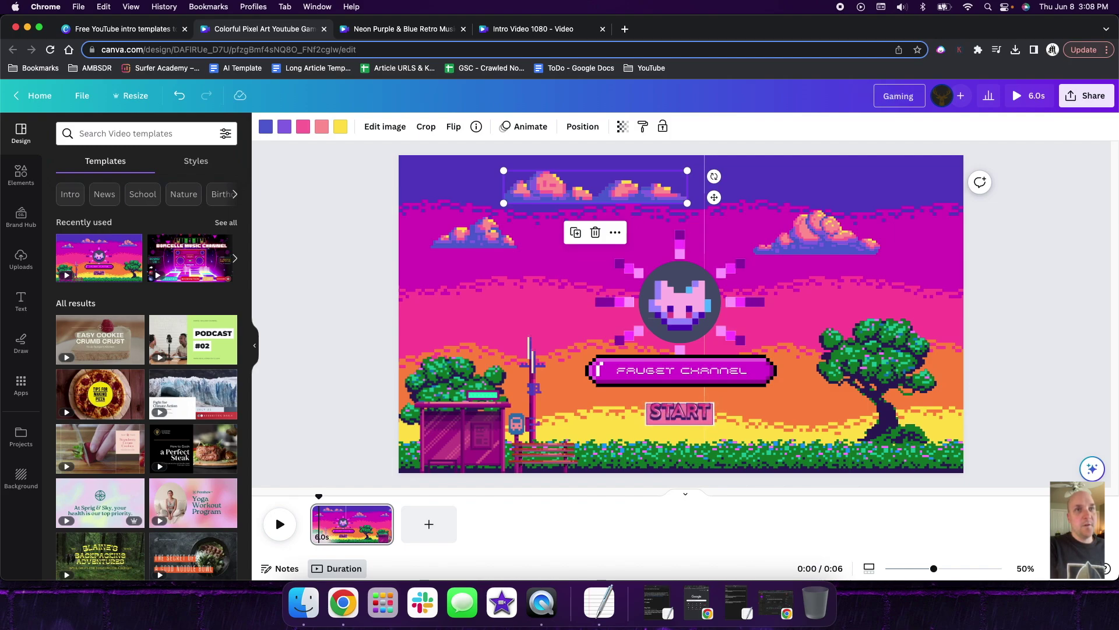
pyautogui.write('Video Intro')
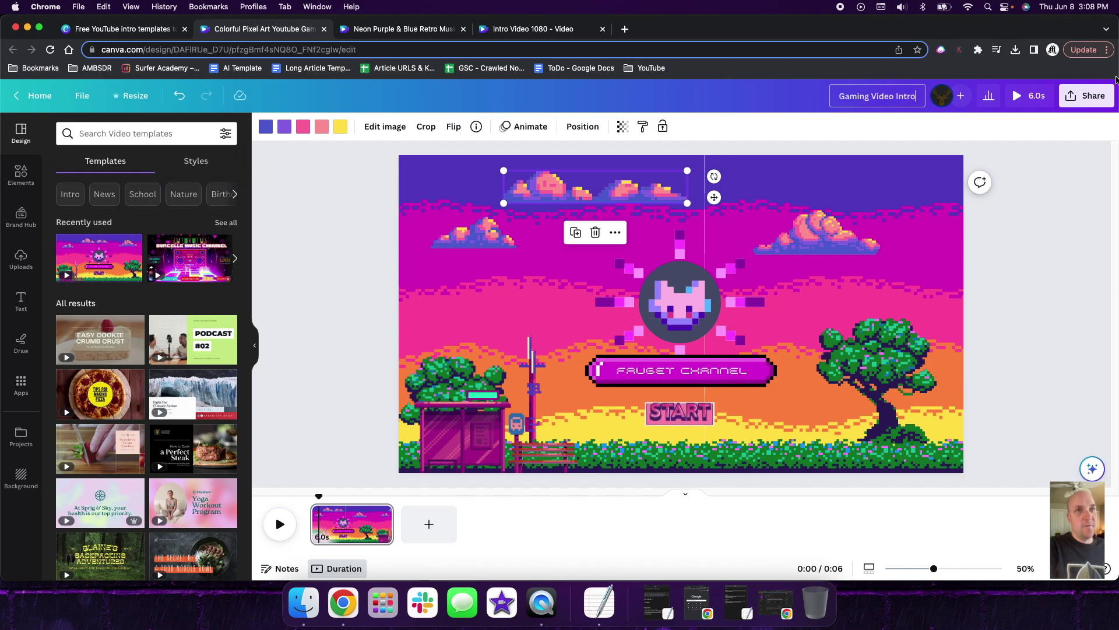
pyautogui.click(1085, 95)
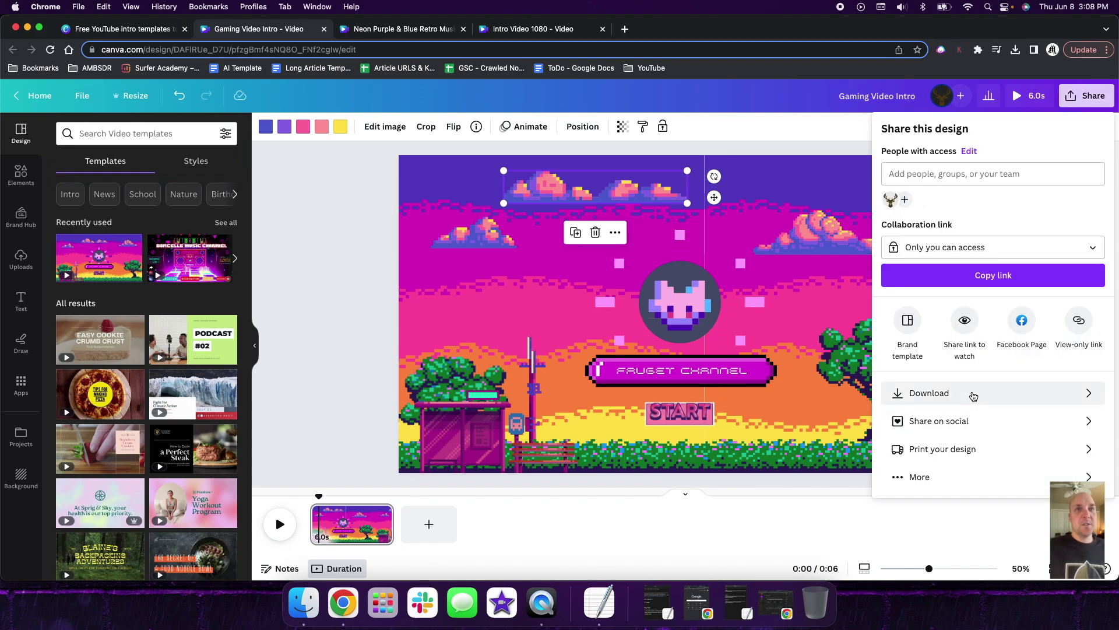
# Download the design as an MP4 Video at 1080p, then return to the template preview tab
pyautogui.click(973, 396)
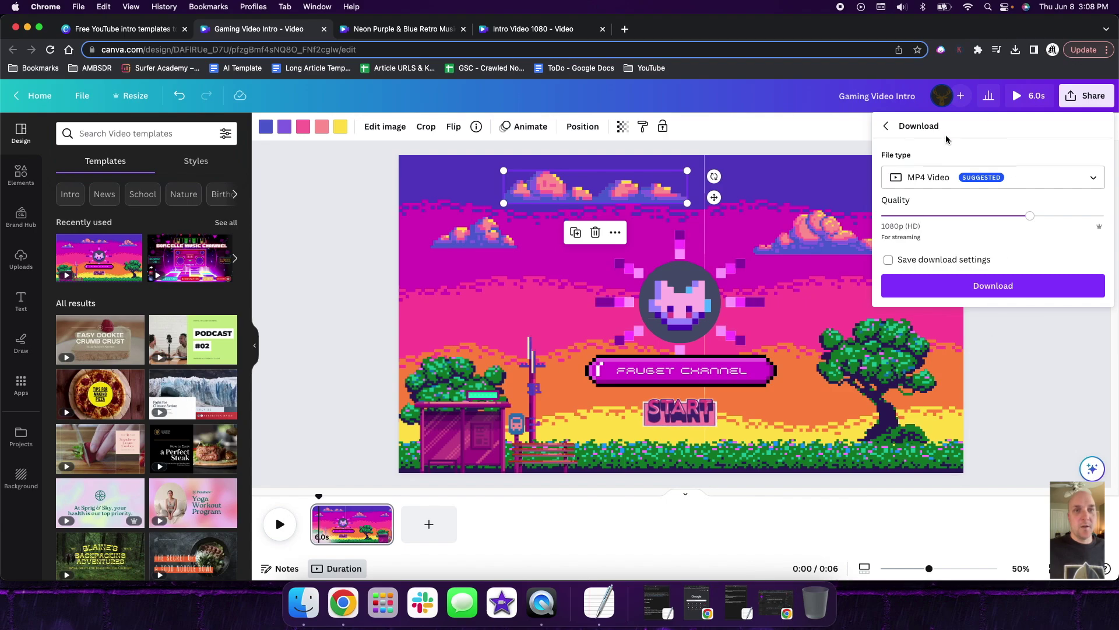
pyautogui.click(991, 182)
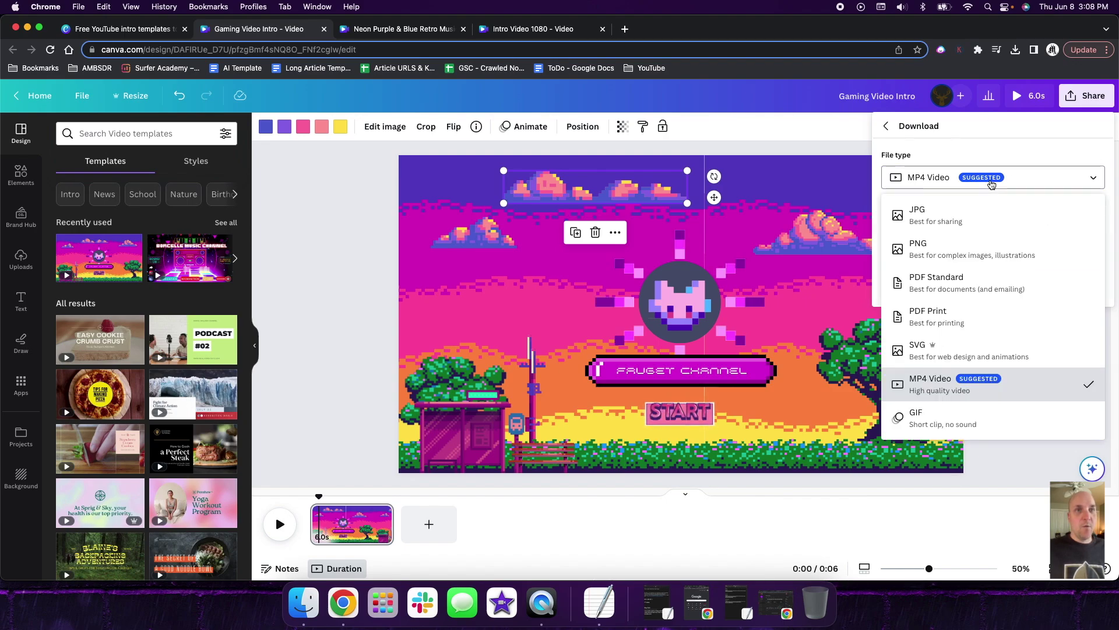
pyautogui.click(945, 148)
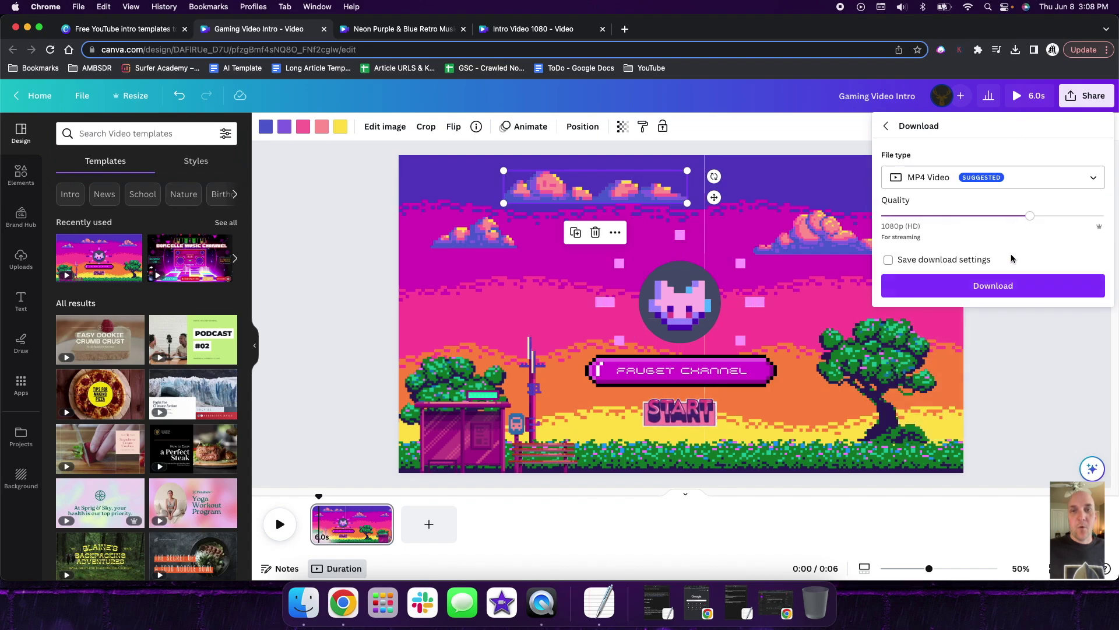
pyautogui.click(1029, 286)
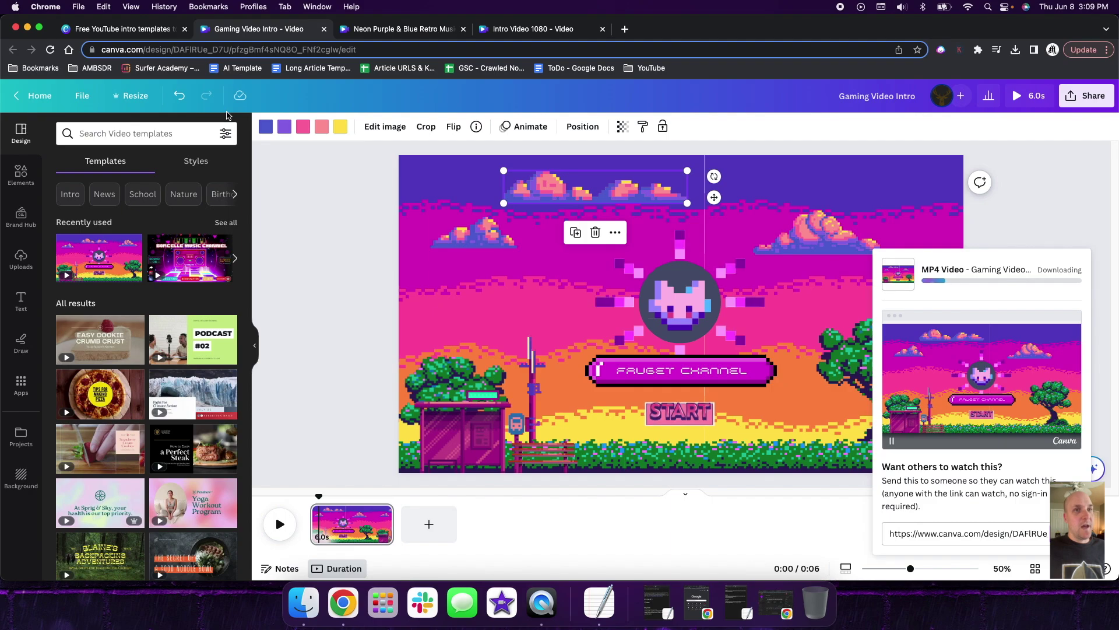
pyautogui.click(152, 29)
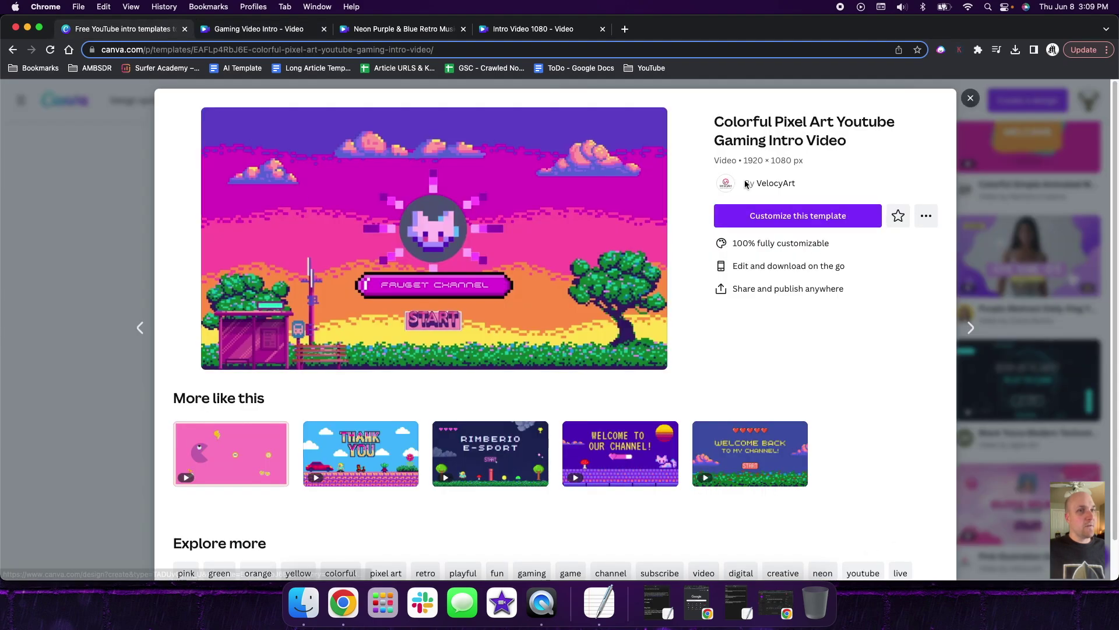
# Close the pixel-art template preview and browse the 163 Fun templates before returning to the top
pyautogui.click(970, 98)
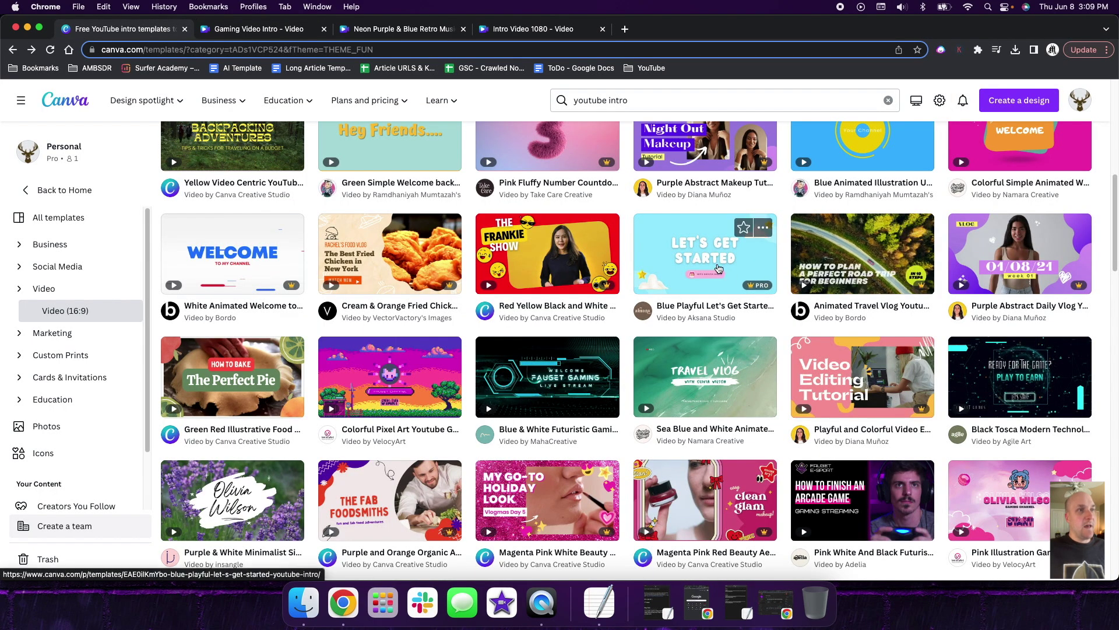
pyautogui.scroll(-5, 718, 268)
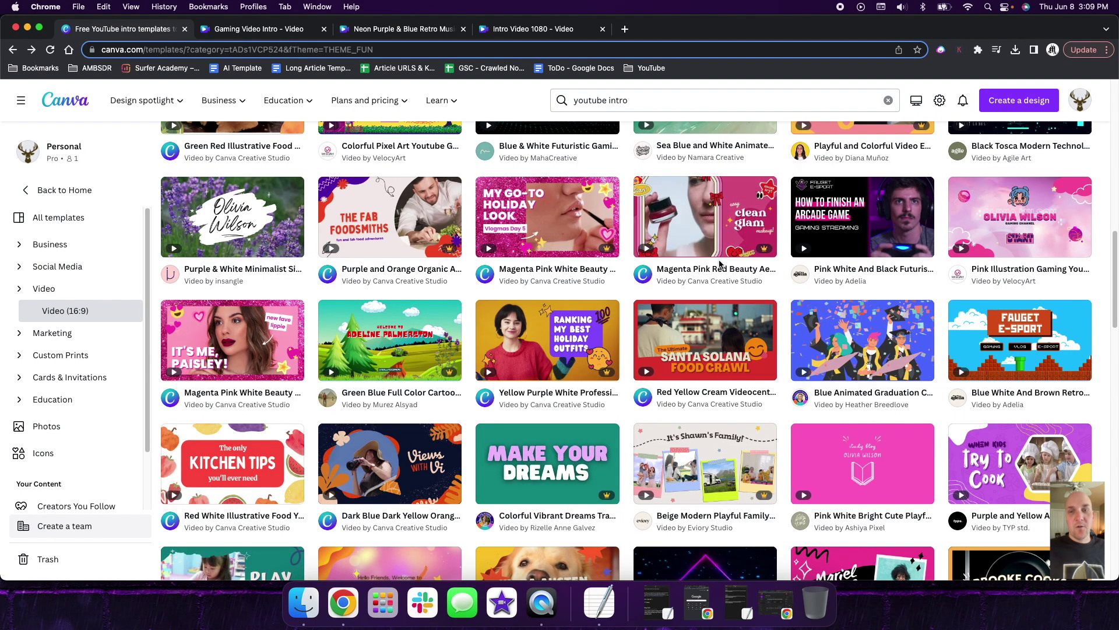
pyautogui.scroll(-6, 719, 263)
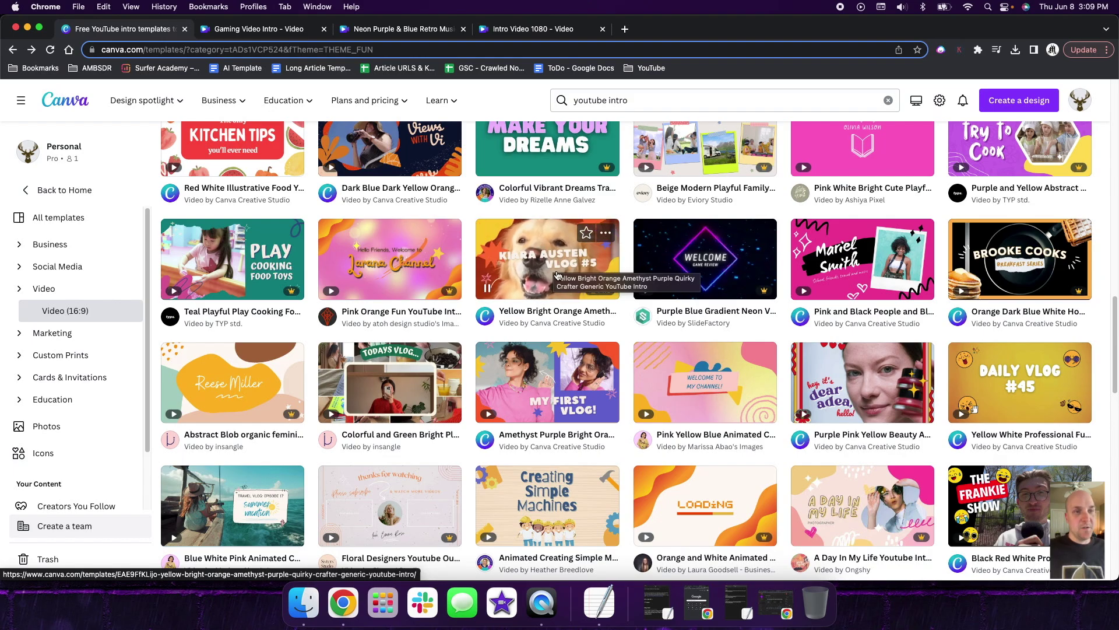
pyautogui.scroll(5, 557, 271)
pyautogui.scroll(5, 558, 276)
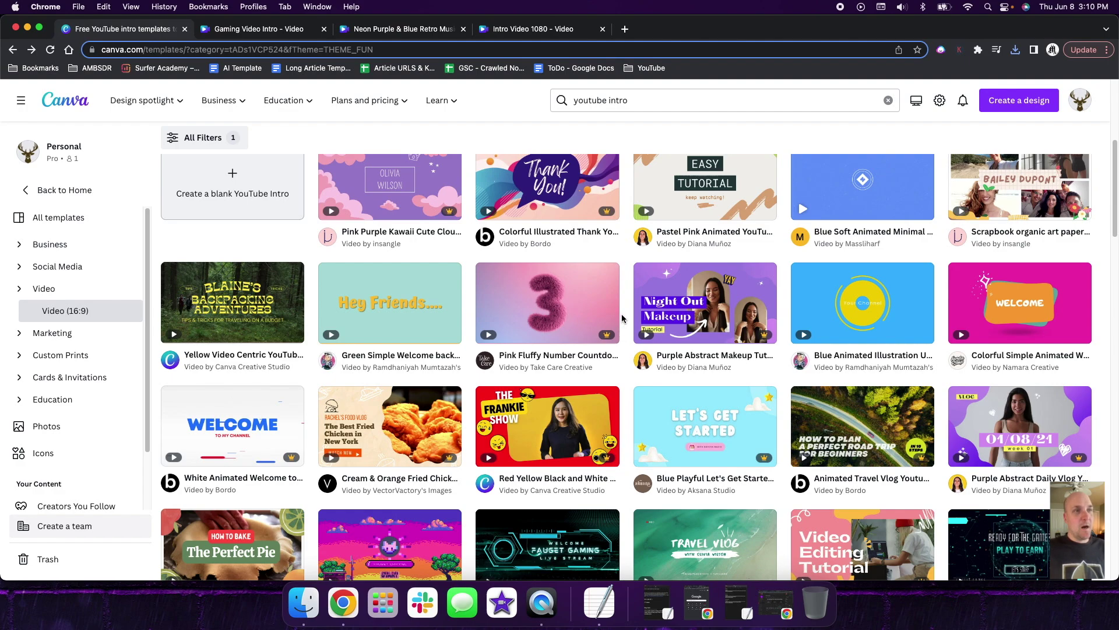
pyautogui.scroll(5, 622, 318)
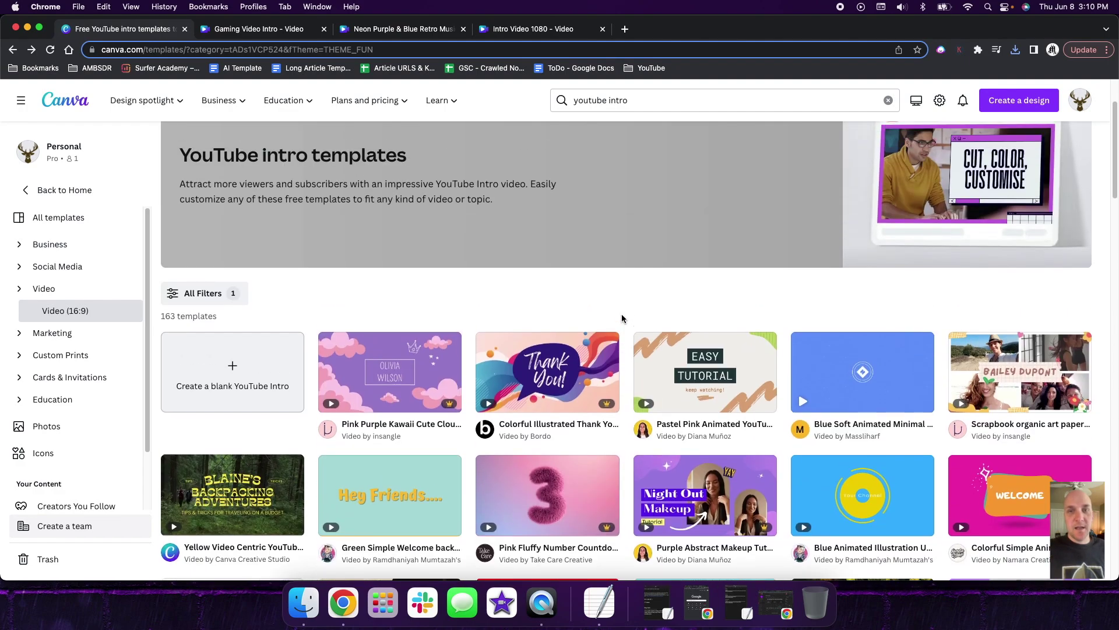
pyautogui.scroll(-1, 622, 318)
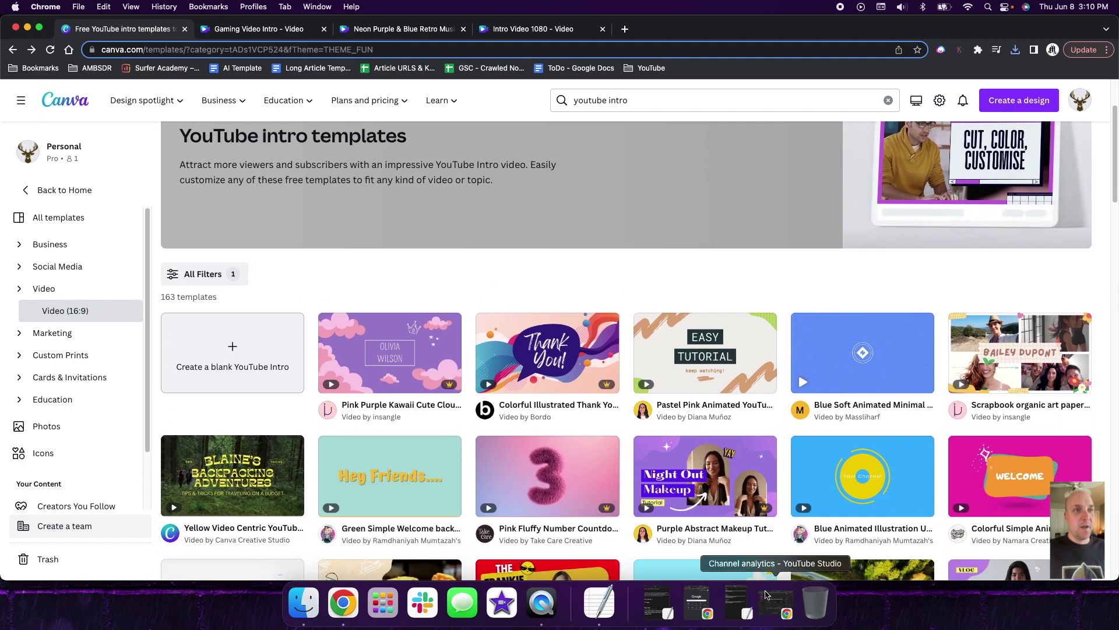
# Open Gaming Video Intro.mp4 from Finder's Downloads folder and play it in QuickTime
pyautogui.rightClick(303, 603)
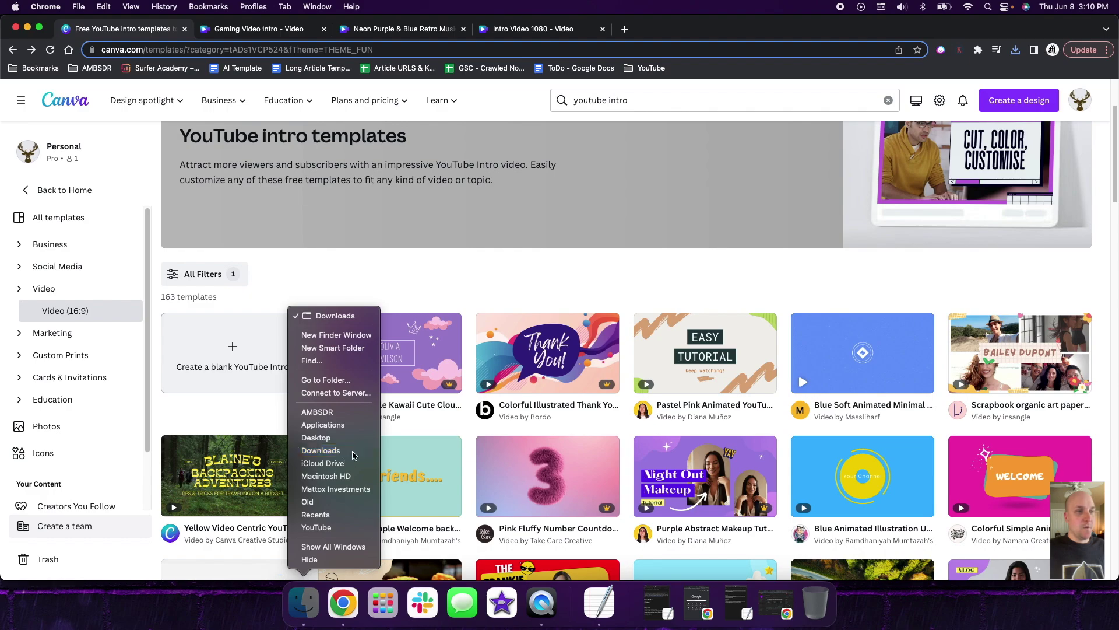
pyautogui.click(323, 450)
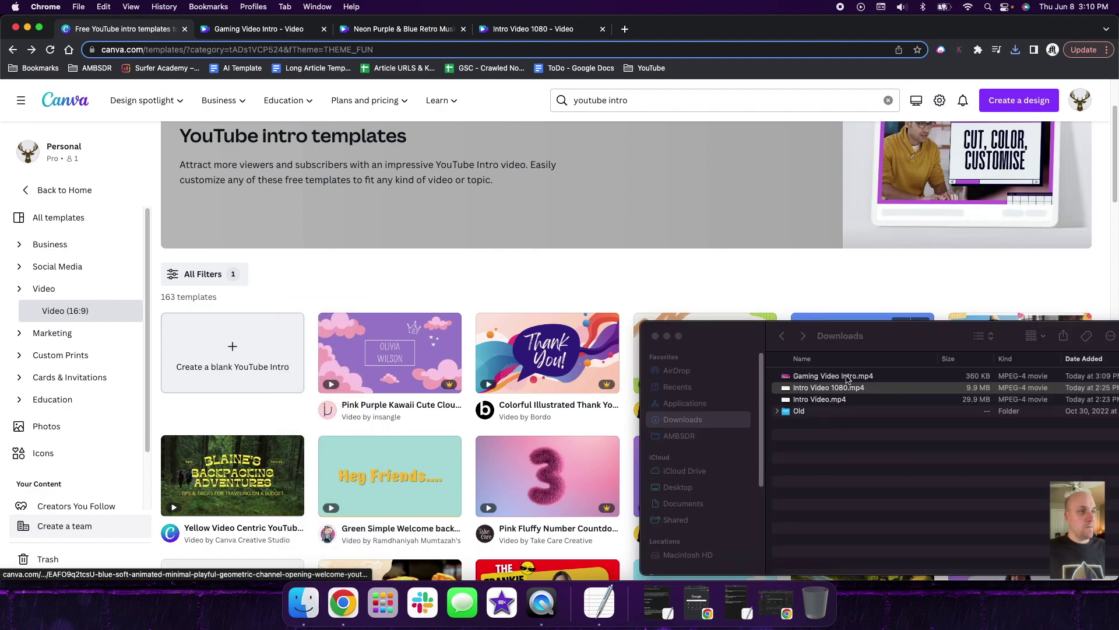
pyautogui.doubleClick(847, 379)
pyautogui.click(532, 464)
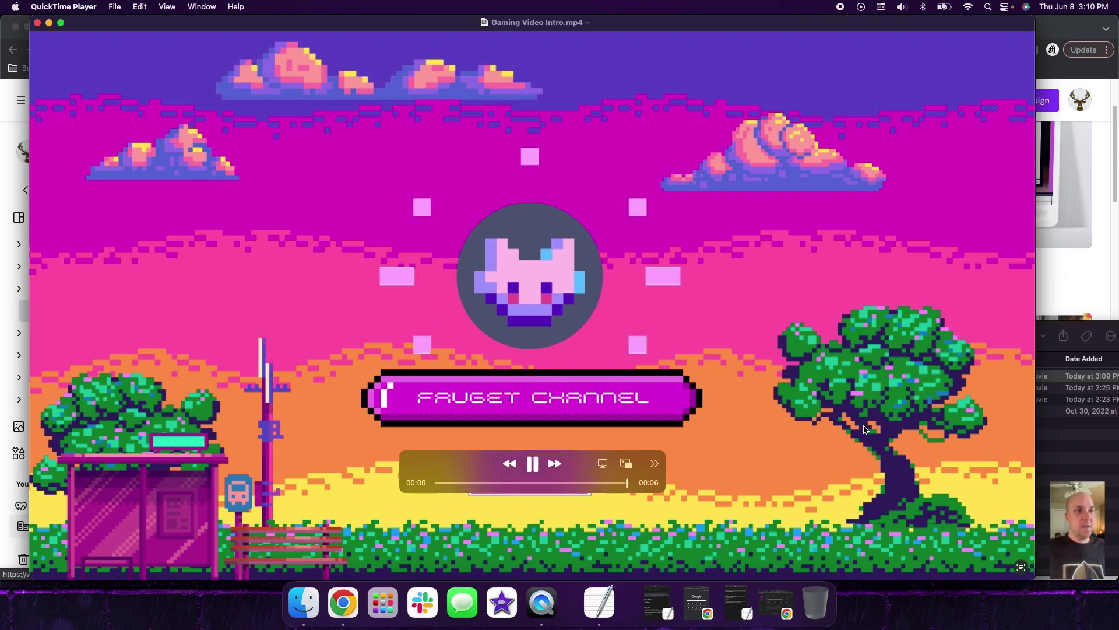
# Let the 6-second intro play to the end, then close the QuickTime window
pyautogui.moveTo(761, 434)
pyautogui.click(37, 24)
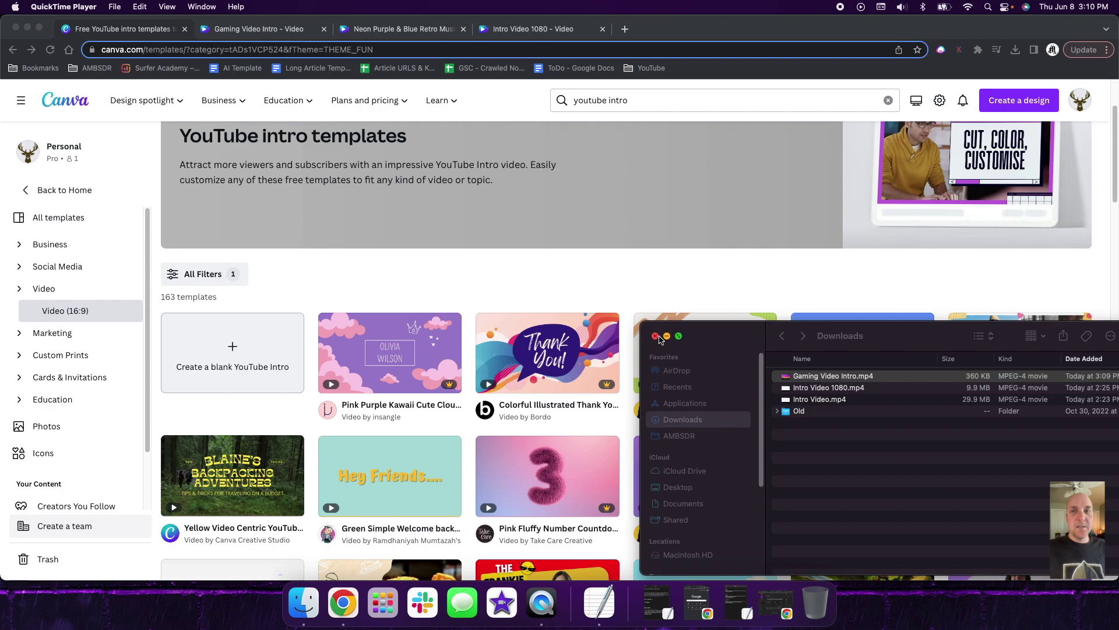
# Close the Finder Downloads window
pyautogui.click(655, 336)
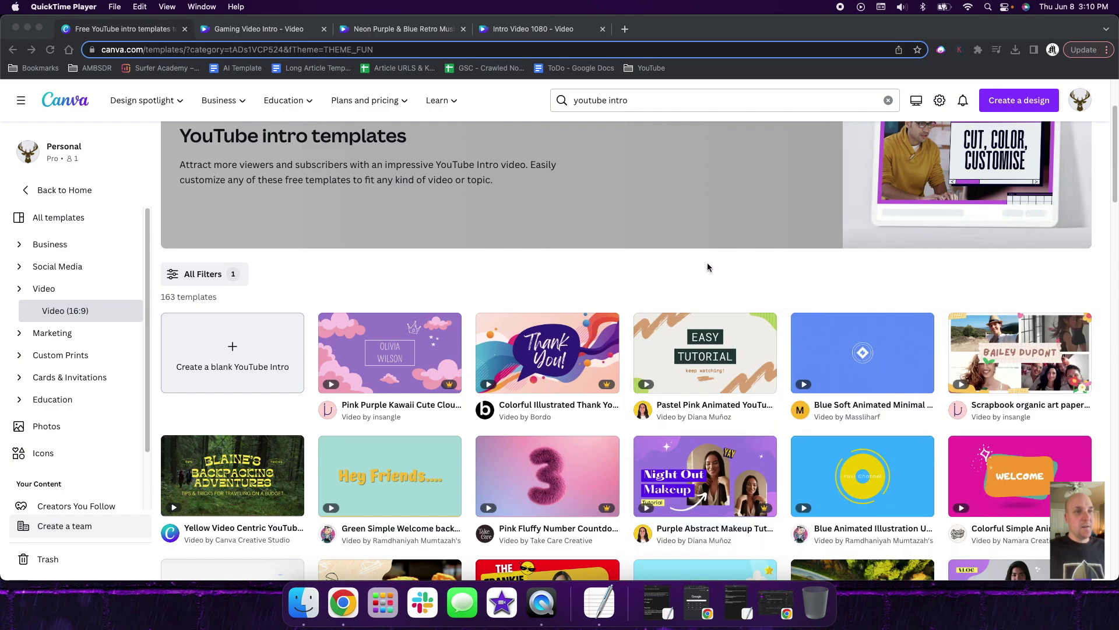